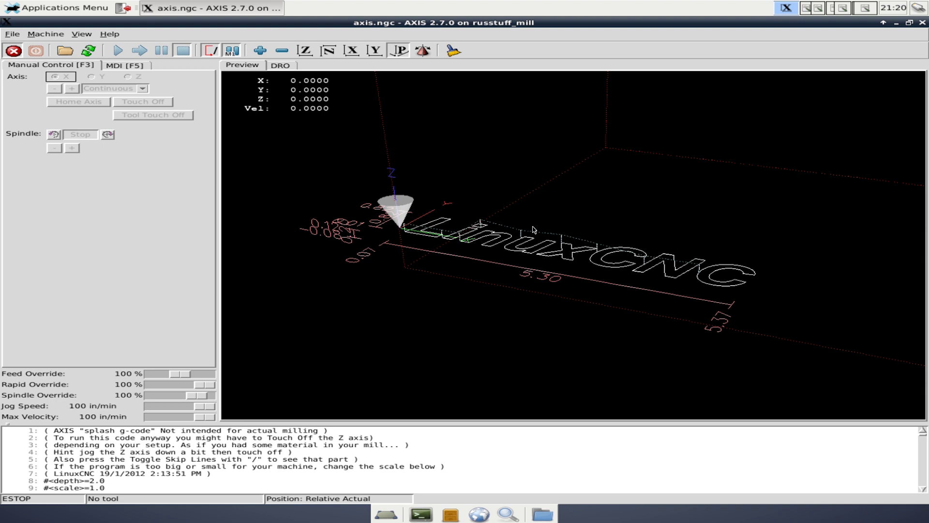
Switch to the workspace holding the two custom.hal files and examine the default header comments in the unmodified one.
click(812, 12)
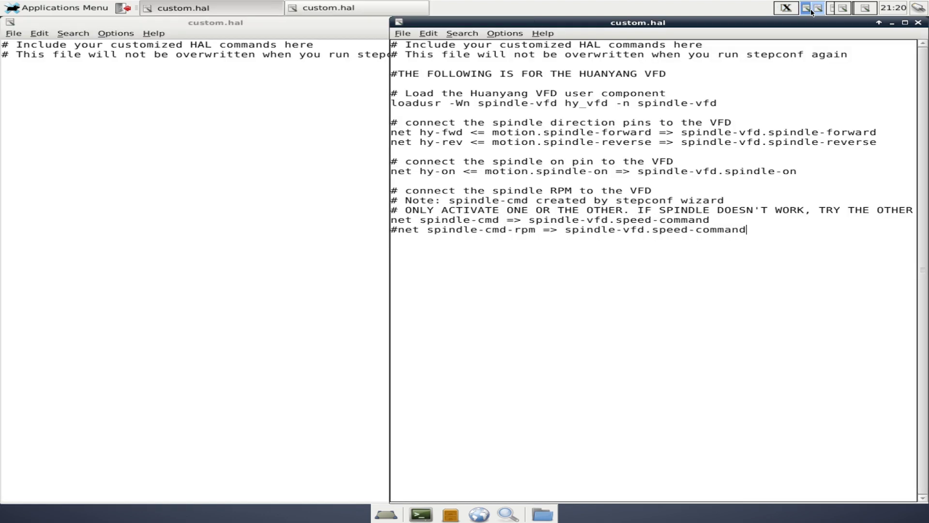
click(159, 179)
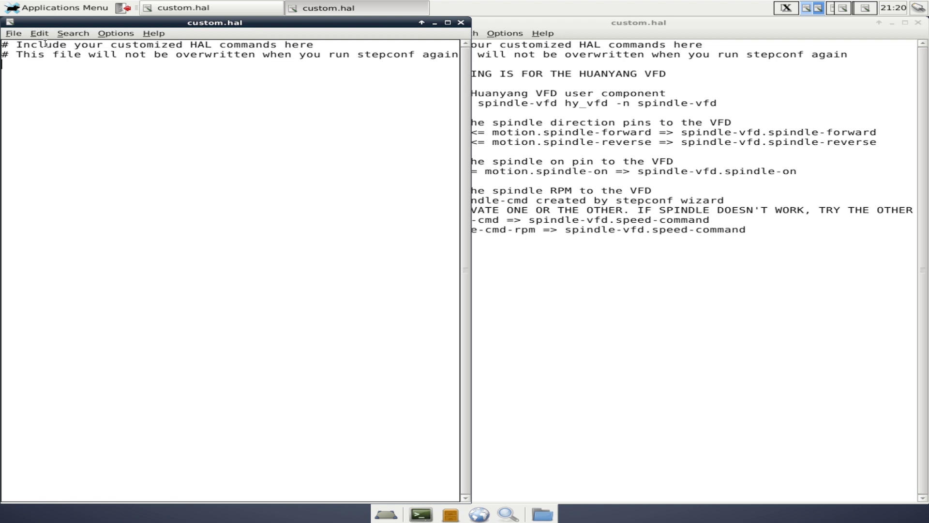
drag(2, 55, 6, 56)
click(19, 73)
drag(15, 45, 2, 45)
click(17, 56)
In the customized custom.hal, examine the header comments and the heading for the Huanyang VFD section.
click(573, 280)
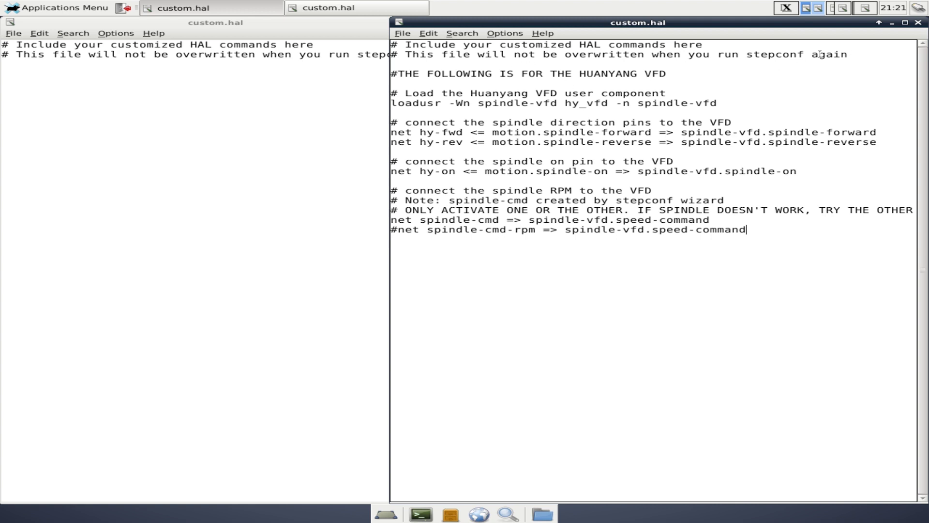
drag(848, 54, 392, 45)
click(467, 81)
drag(400, 74, 679, 79)
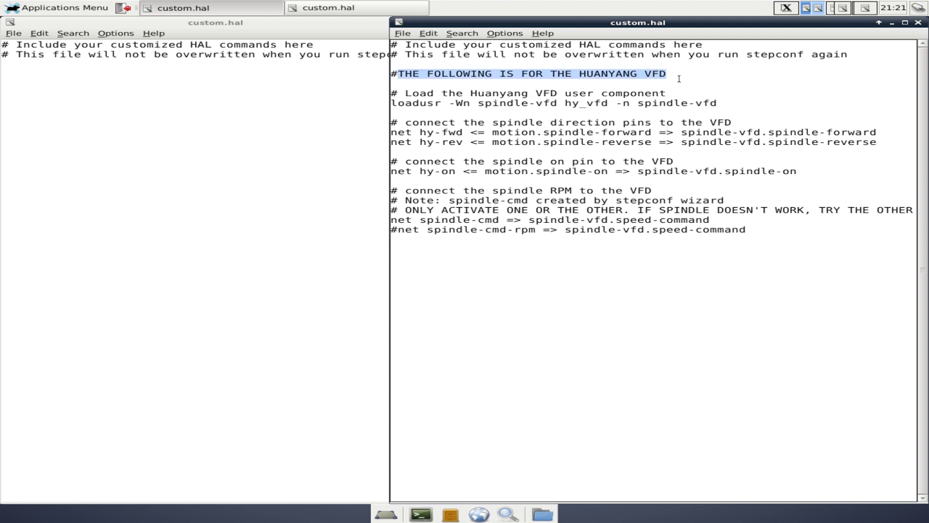
click(701, 75)
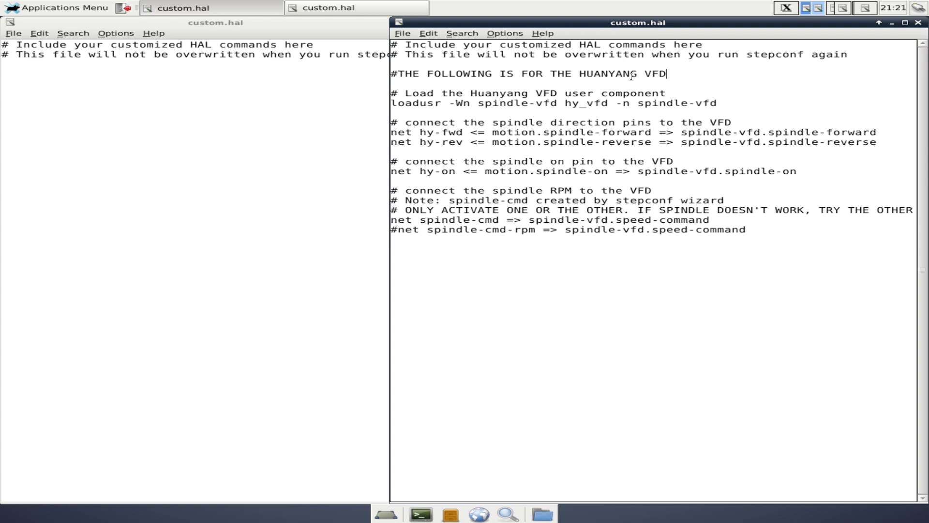
drag(644, 75, 670, 74)
click(670, 74)
Compare the commented spindle-cmd-rpm line with the active spindle-cmd line that feeds spindle-vfd.speed-command.
drag(398, 231, 821, 236)
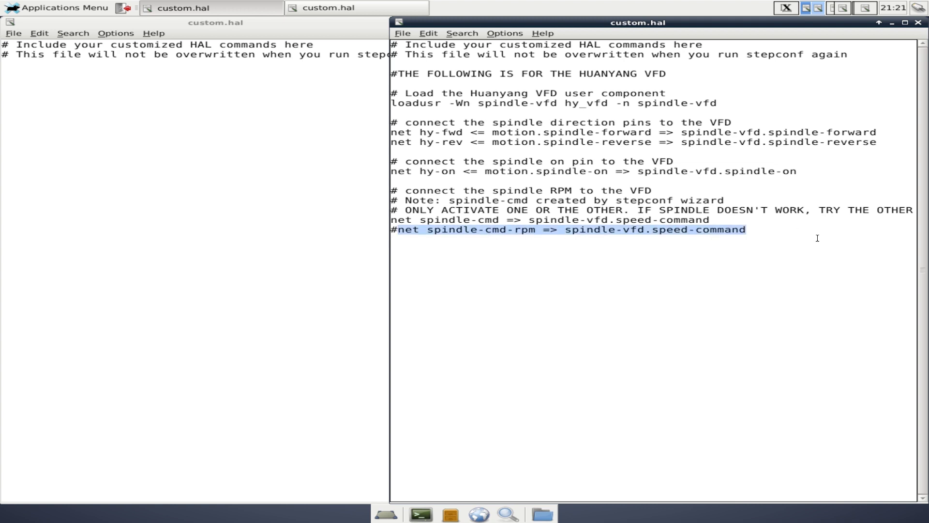
click(801, 238)
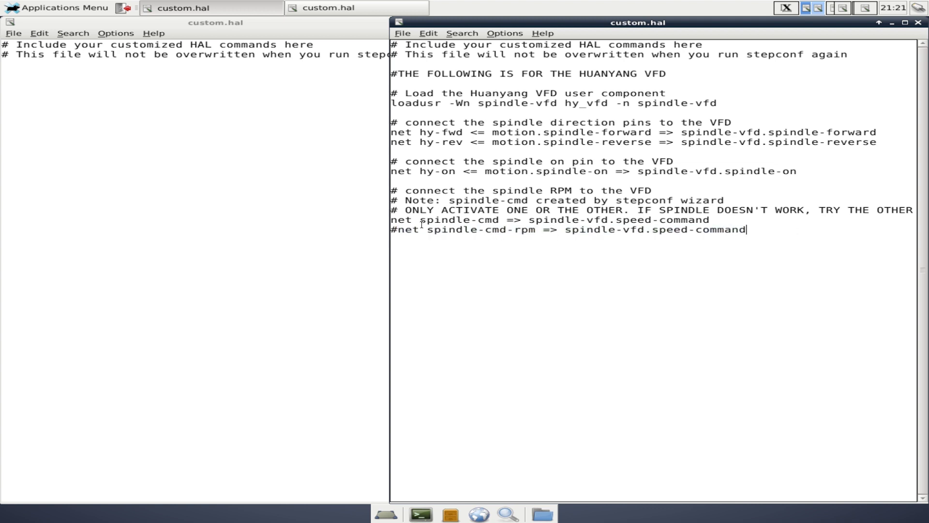
mouse_move(398, 231)
mouse_down()
mouse_move(419, 231)
mouse_move(399, 232)
mouse_up()
click(399, 231)
drag(428, 230, 534, 230)
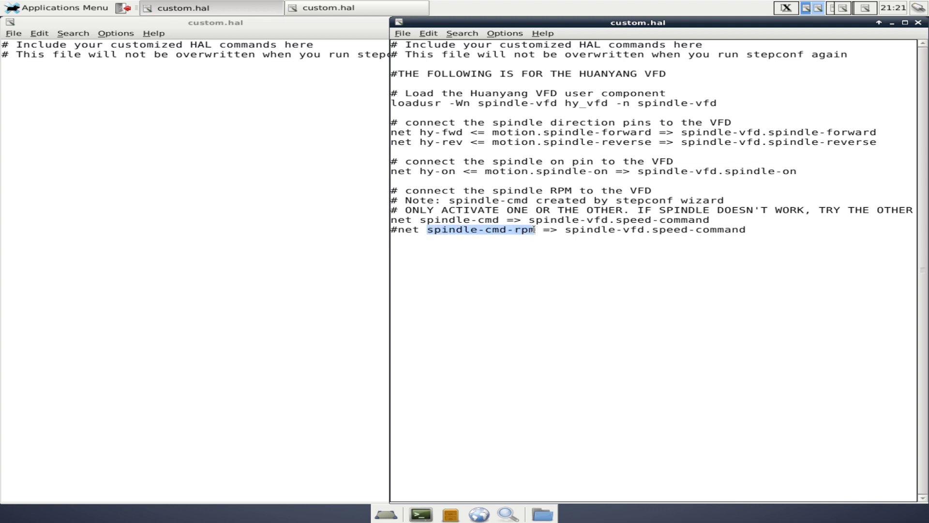
drag(420, 220, 498, 219)
click(470, 236)
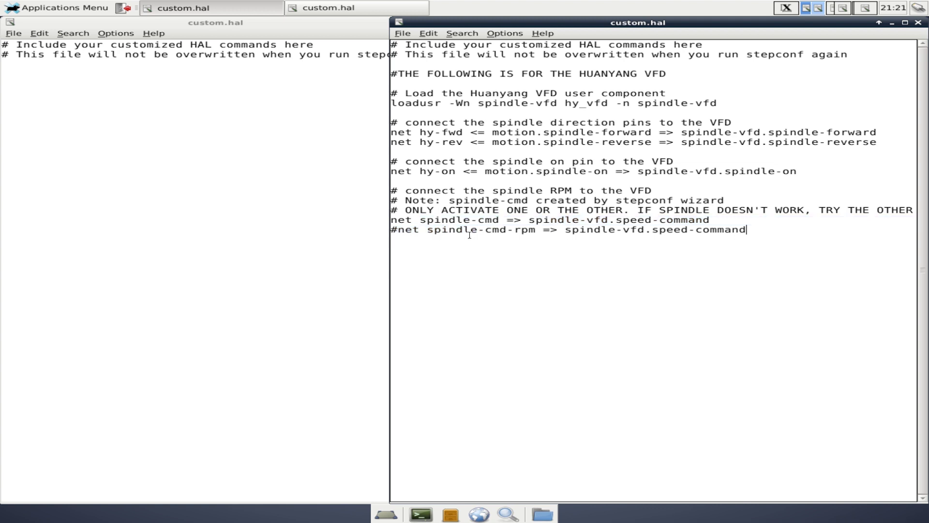
click(398, 230)
drag(710, 220, 382, 220)
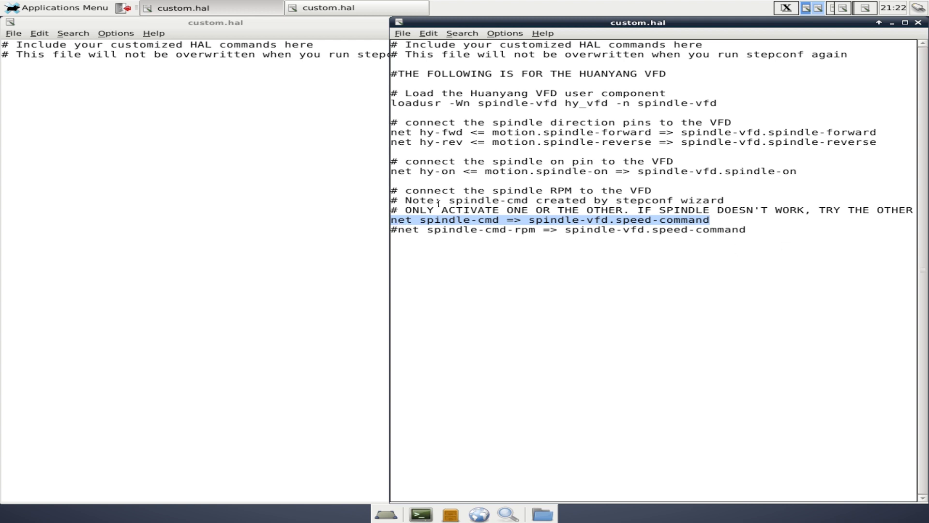
click(661, 284)
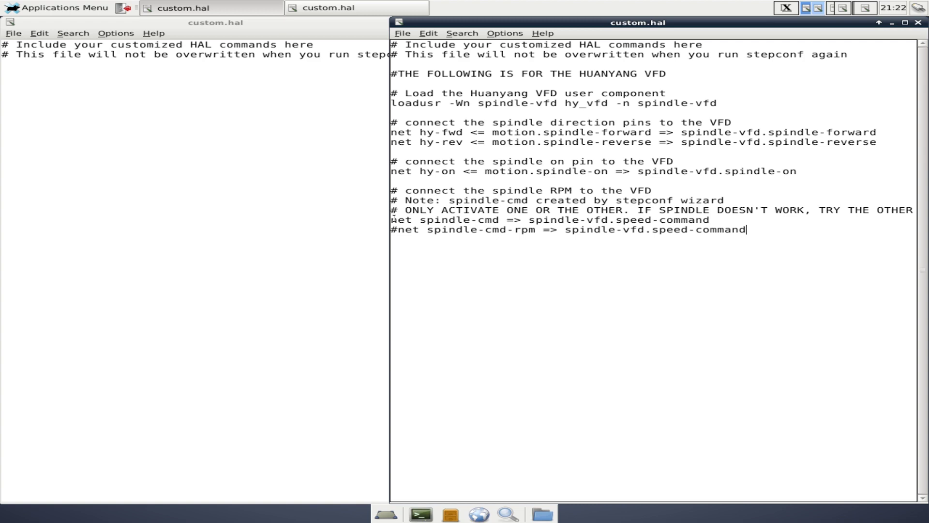
drag(394, 219, 844, 217)
click(757, 275)
Switch to the custom_postgui.hal workspace and examine the PyVCP comment and the sets spindle-at-speed true line in the default file.
click(837, 8)
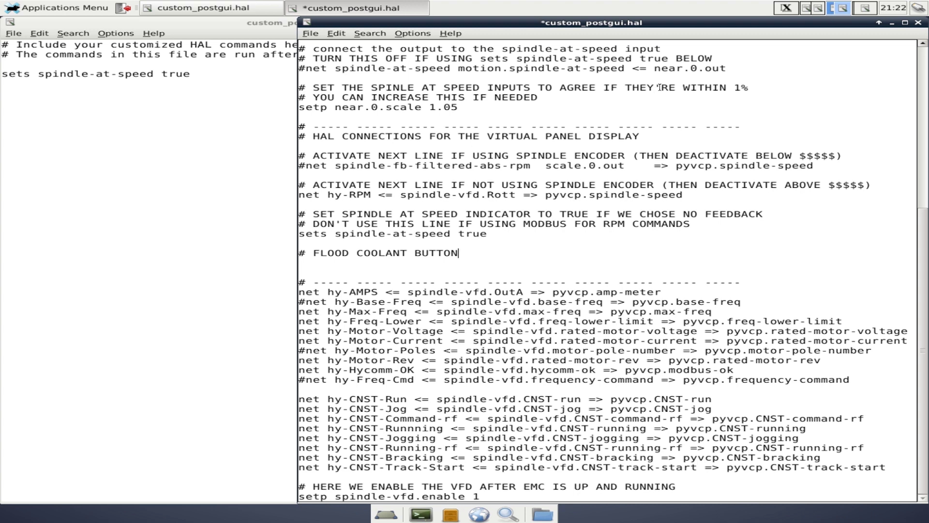
click(260, 121)
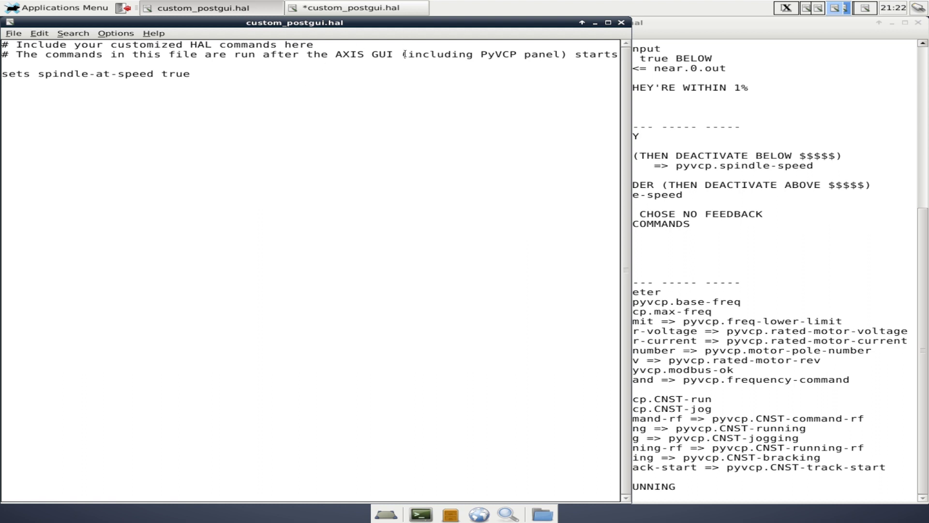
drag(408, 54, 559, 56)
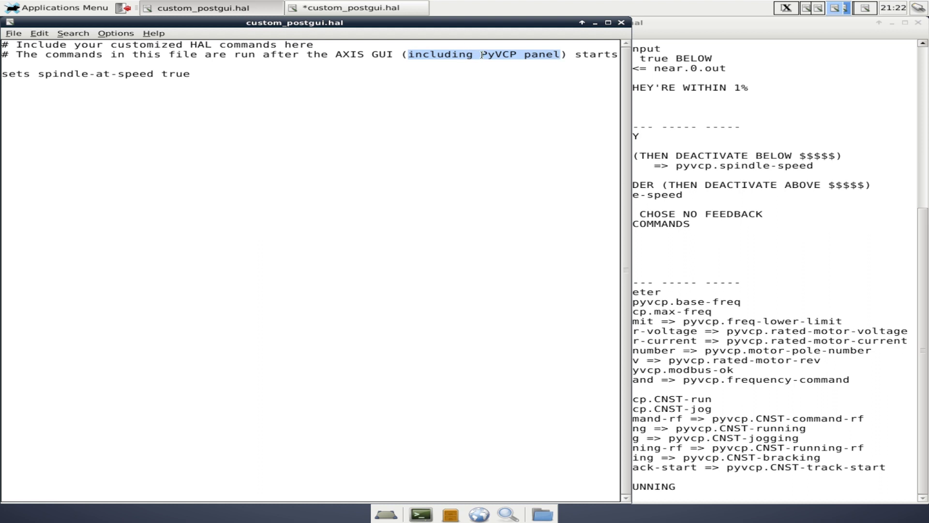
drag(468, 56, 512, 55)
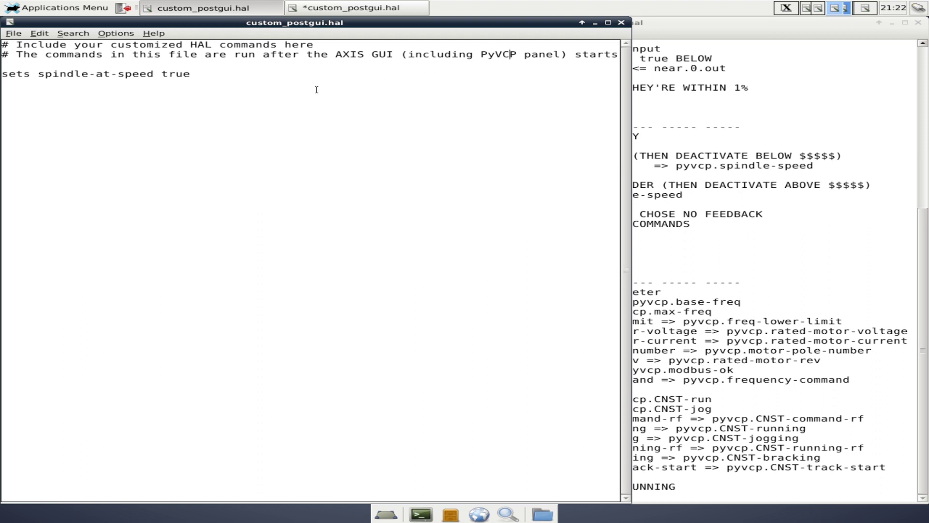
drag(196, 72, 7, 70)
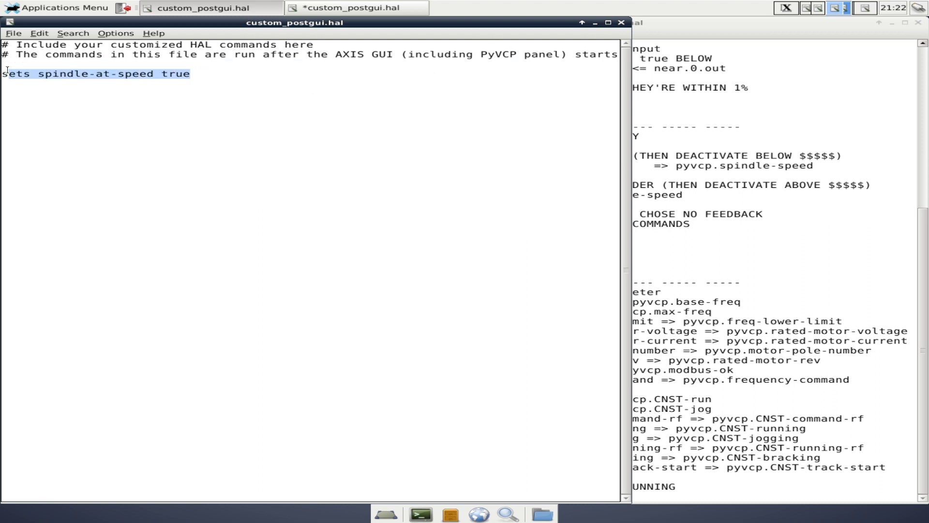
click(47, 67)
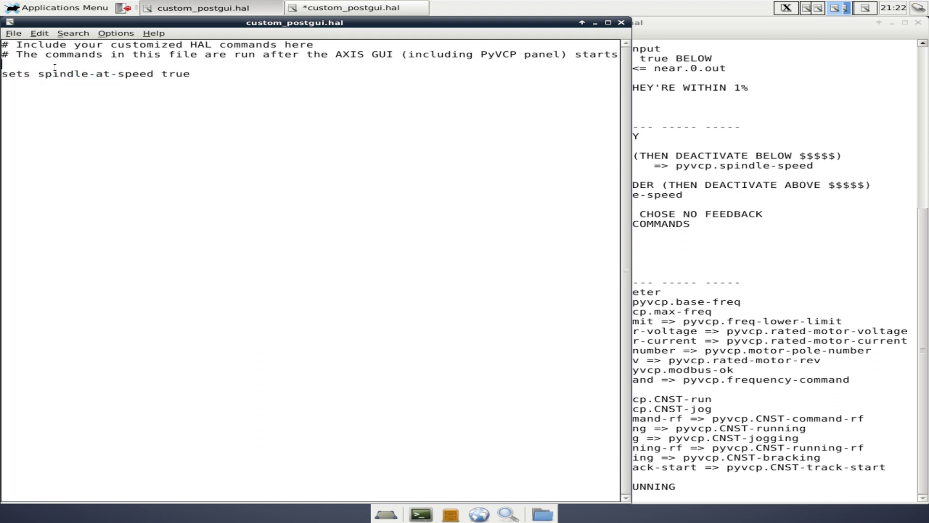
shift+click(206, 73)
key(Right)
drag(4, 73, 203, 71)
click(207, 72)
Examine the virtual panel display heading in the customized custom_postgui.hal, checking the G0704_Mill launcher on the desktop in between.
click(668, 68)
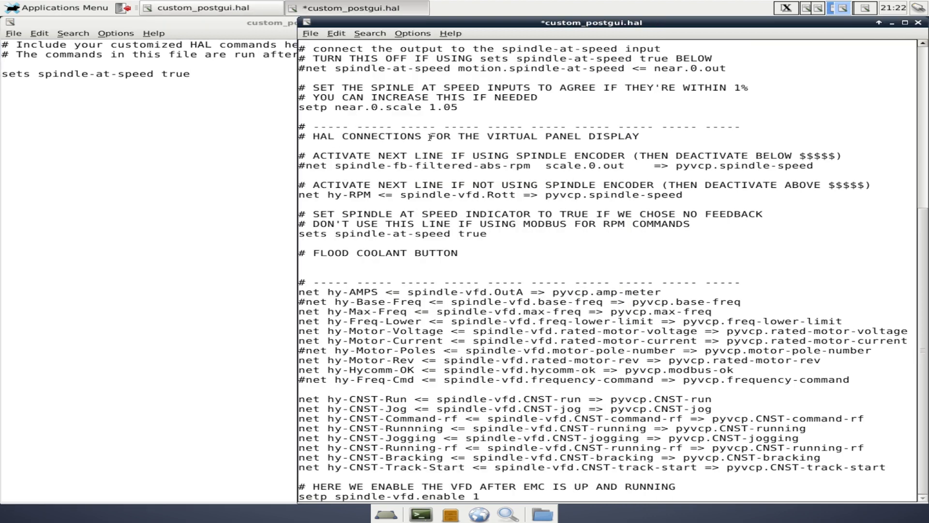
drag(488, 136, 687, 134)
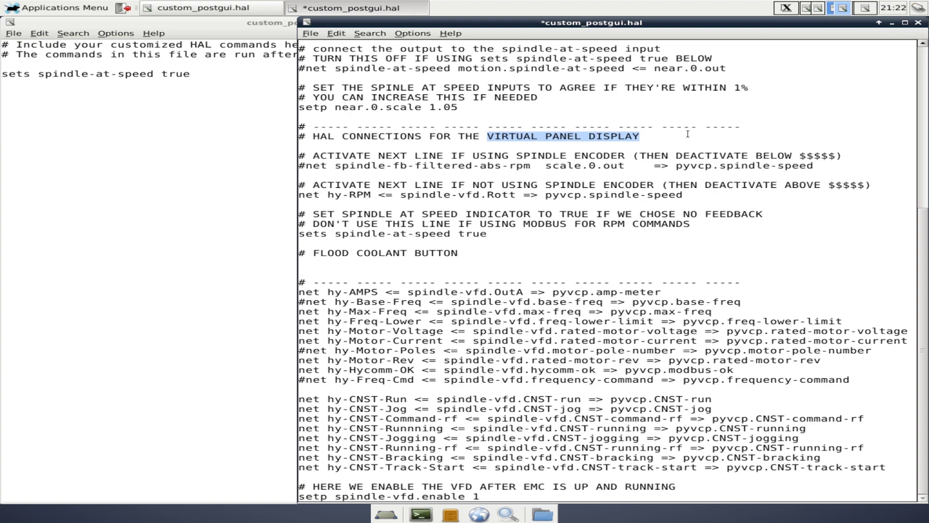
click(688, 132)
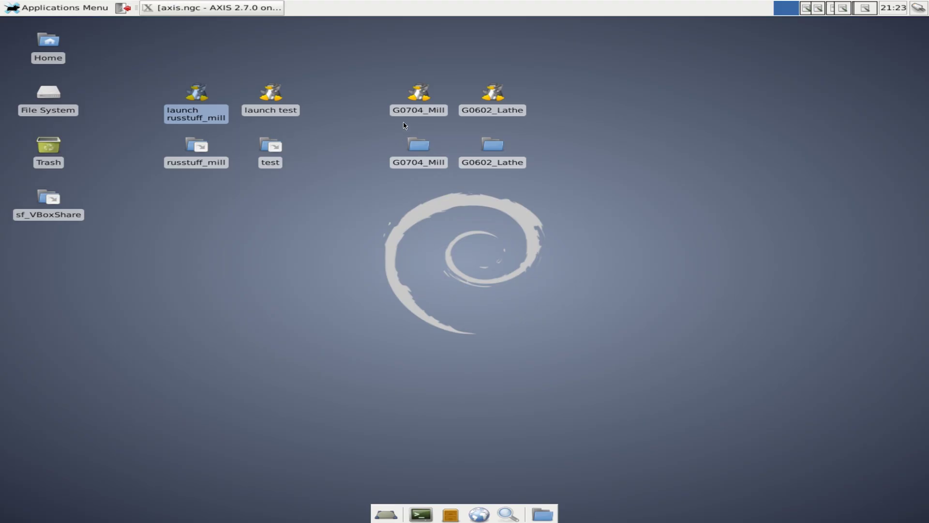
click(400, 92)
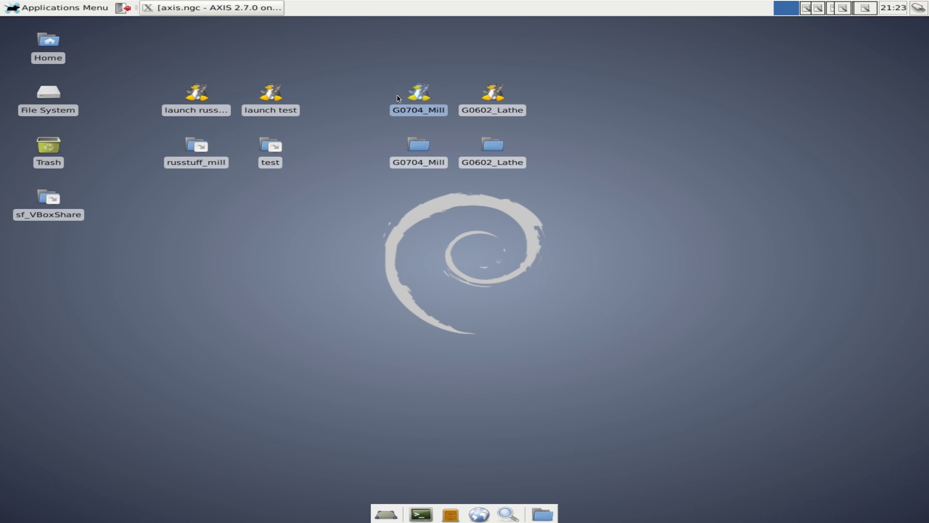
click(641, 88)
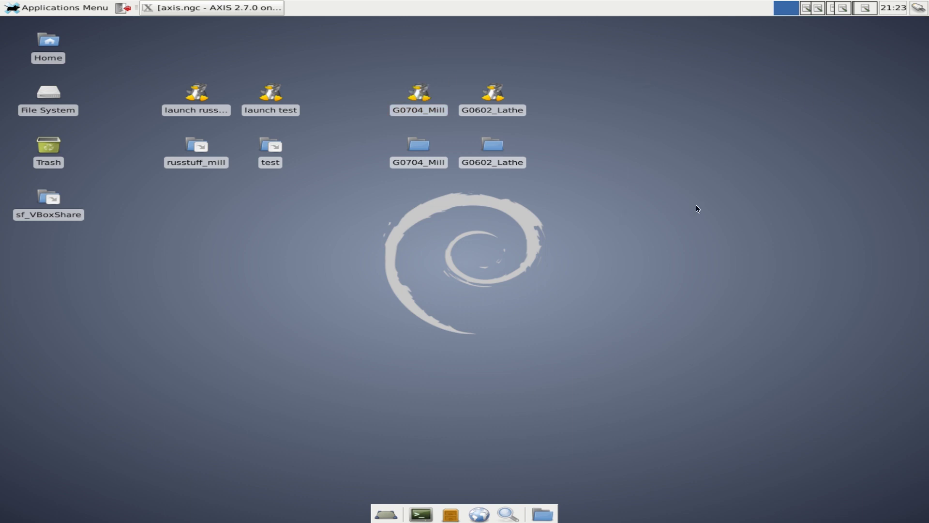
click(841, 9)
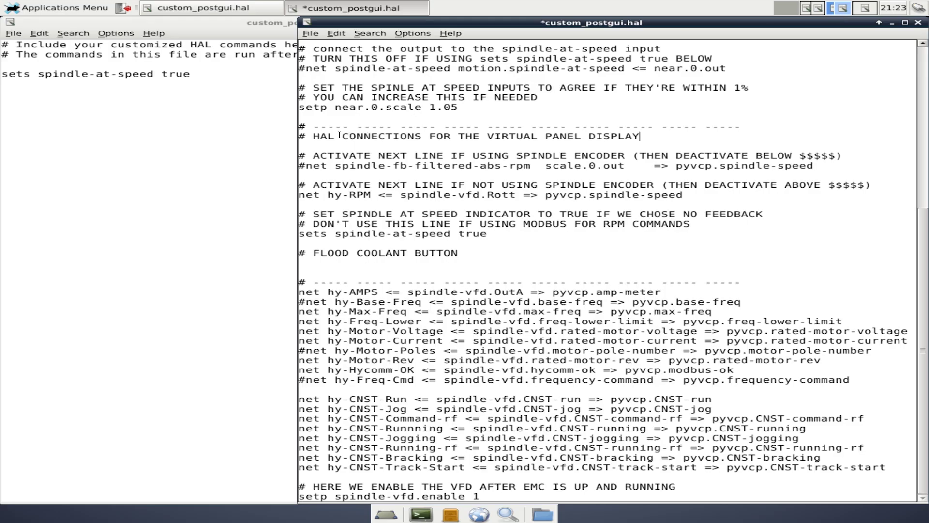
drag(339, 136, 661, 137)
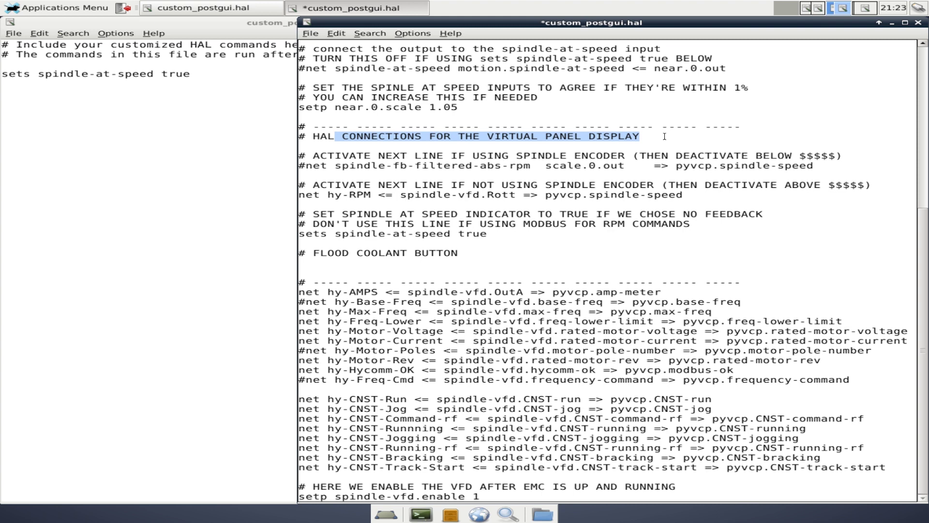
click(666, 137)
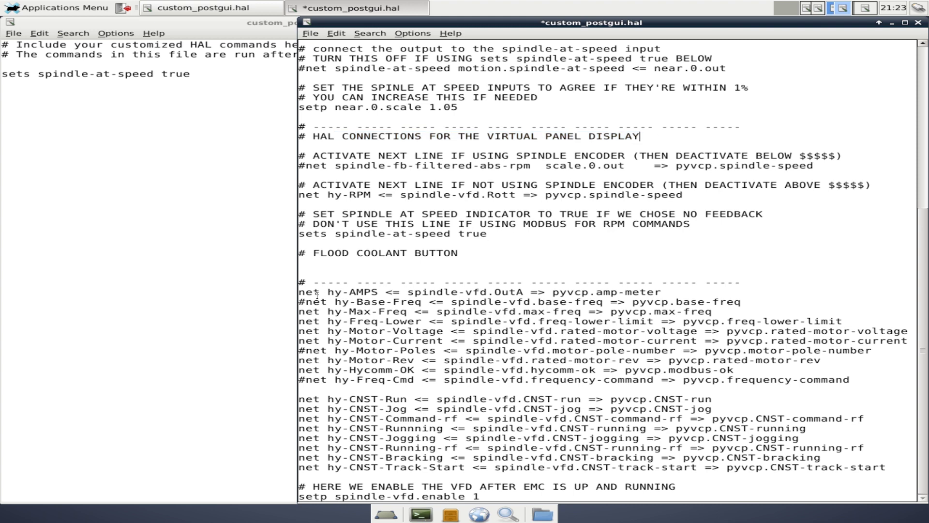
Widen the customized custom_postgui.hal window and examine the hy- signal names in the AMPS and CNST connection lines.
drag(328, 292, 227, 286)
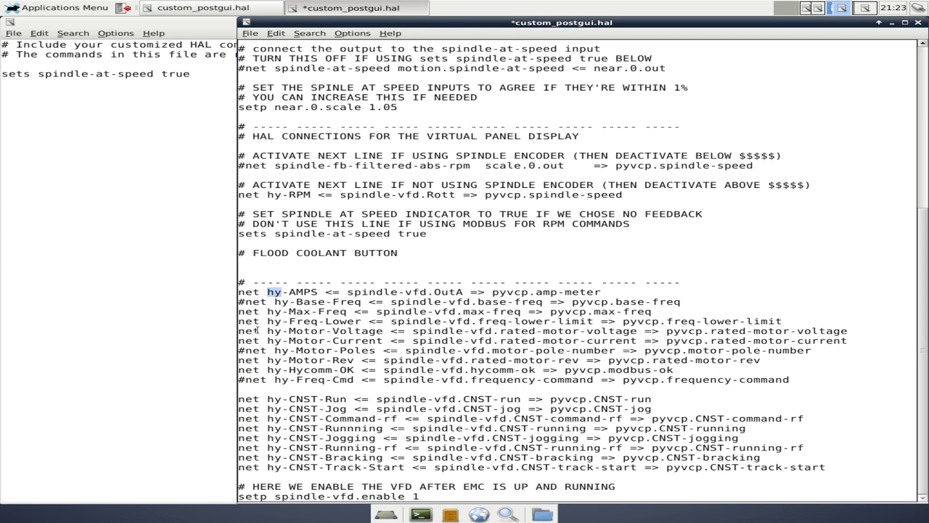
click(263, 396)
double_click(274, 398)
key(Right)
Examine the closing section of the customized custom_postgui.hal that enables the VFD after EMC is up and running.
drag(332, 496, 483, 485)
click(501, 487)
triple_click(504, 485)
click(507, 486)
key(shift+End)
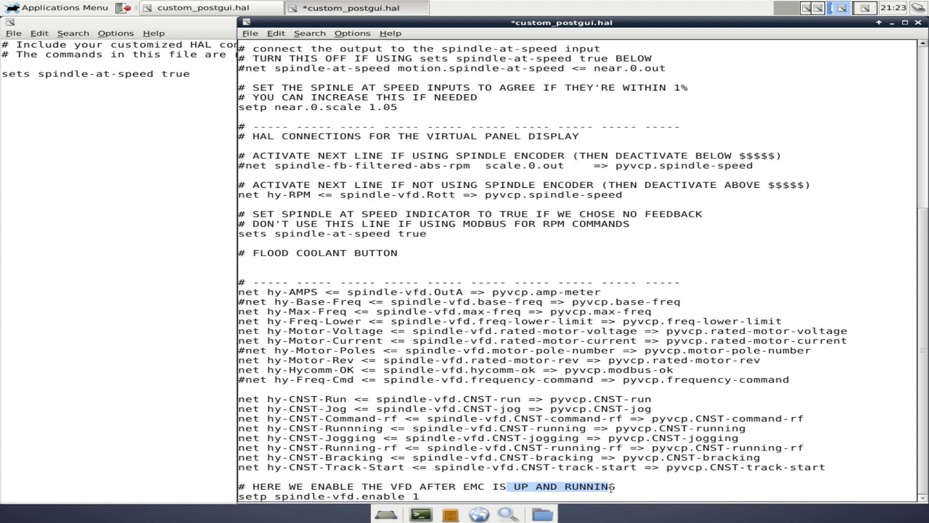
key(Right)
drag(514, 488, 564, 487)
click(565, 487)
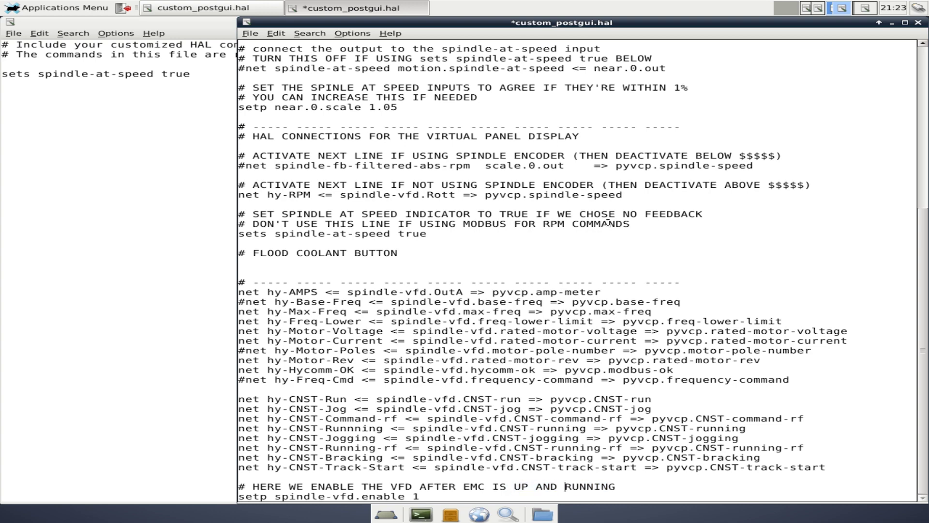
Examine the spindle speed display setup at the start of the customized custom_postgui.hal, including the RPS scaling and the filtered feedback signals.
scroll(586, 346, up, 9)
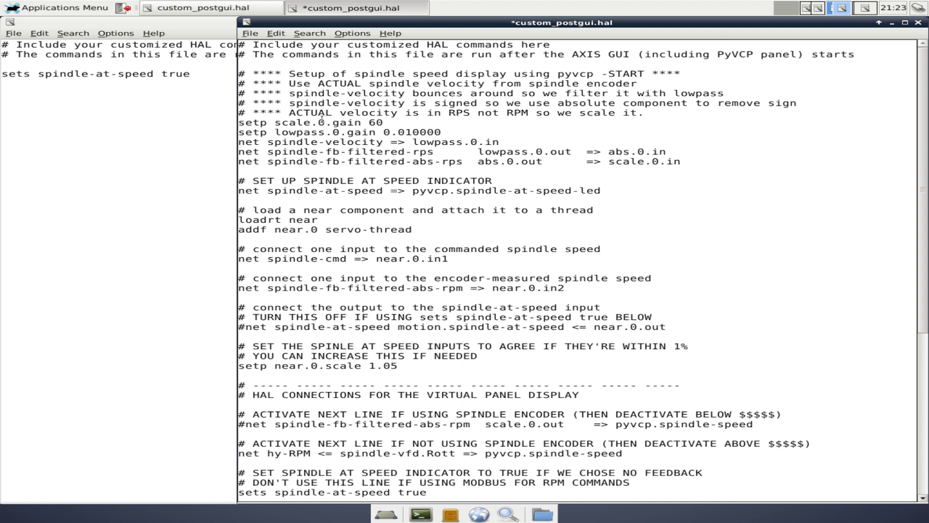
drag(289, 113, 527, 111)
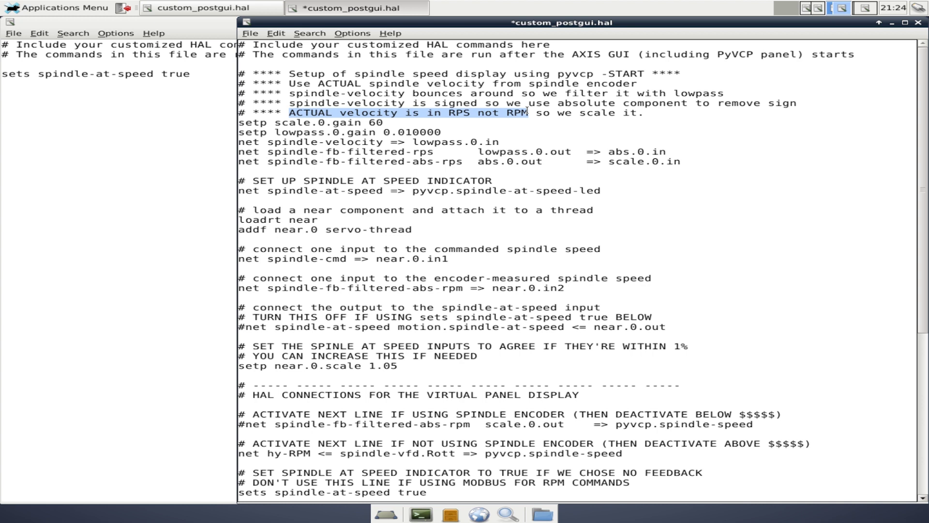
key(Down)
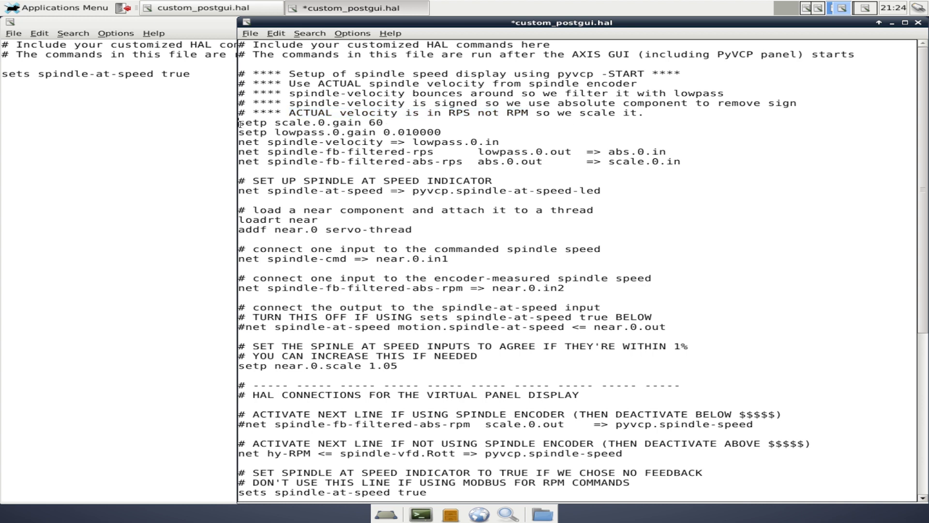
drag(240, 124, 423, 124)
click(423, 124)
drag(478, 162, 497, 164)
drag(267, 152, 327, 151)
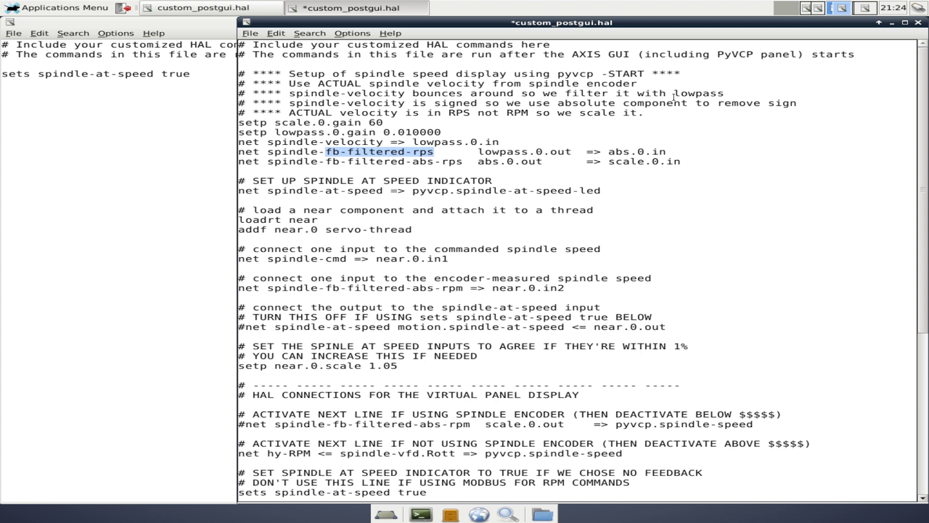
click(688, 103)
Switch to the workspace with the main machine HAL files and bring russtuff_mill.hal forward for viewing.
click(864, 8)
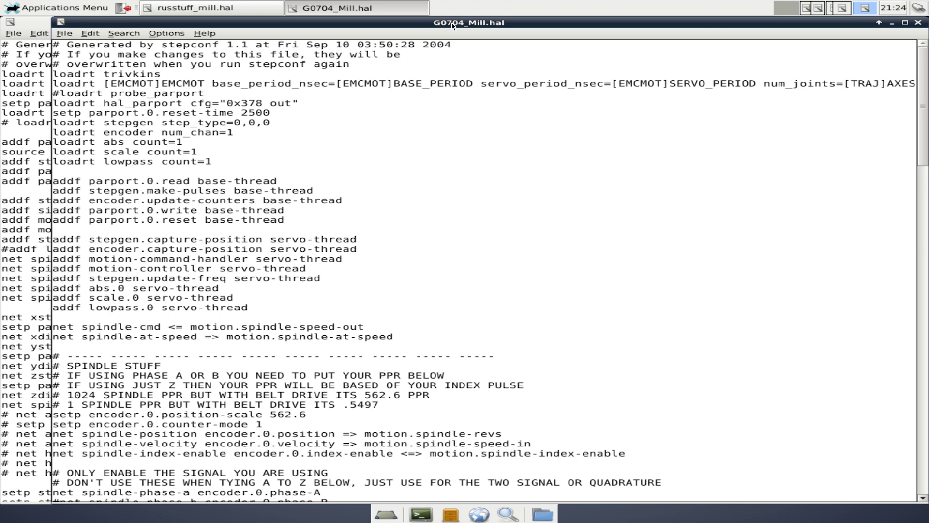
click(25, 217)
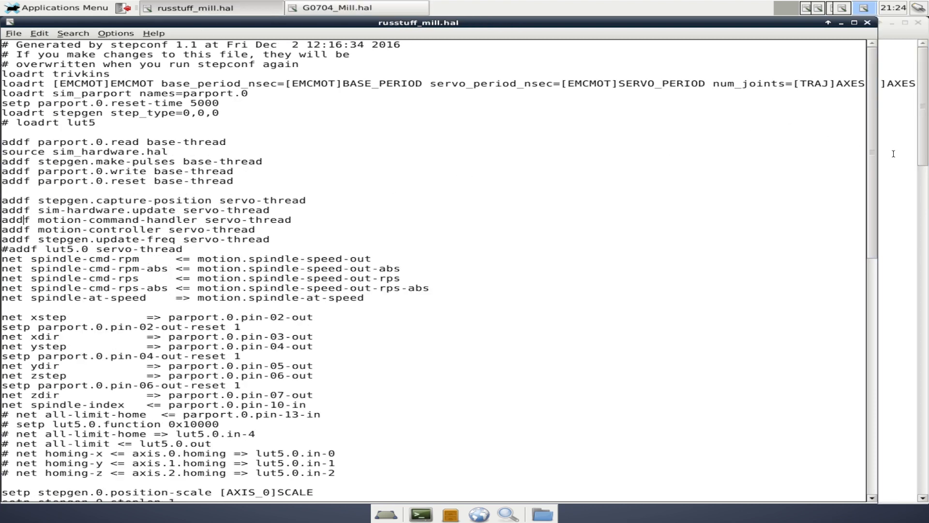
scroll(872, 125, down, 1)
scroll(872, 125, up, 1)
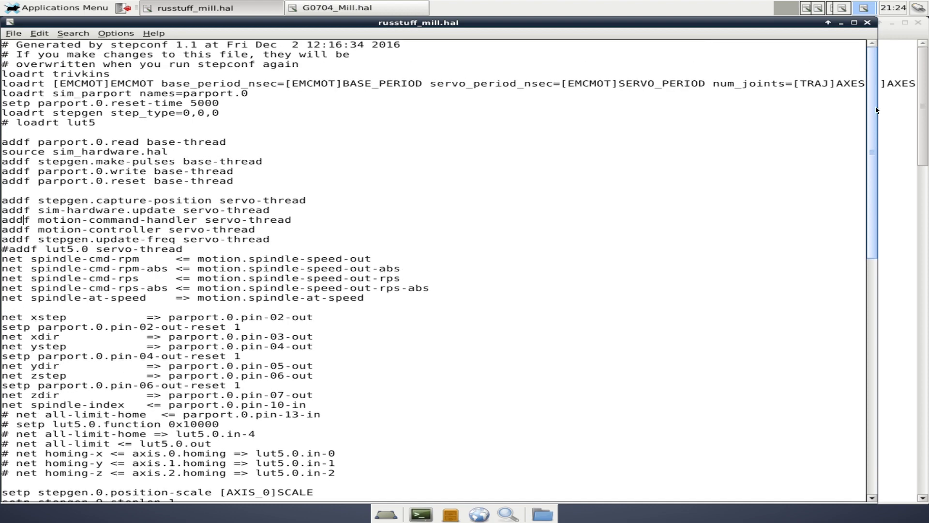
Look through russtuff_mill.hal from its opening loadrt lines to the closing manual tool-change connections.
click(918, 91)
scroll(918, 91, up, 2)
key(alt+Tab)
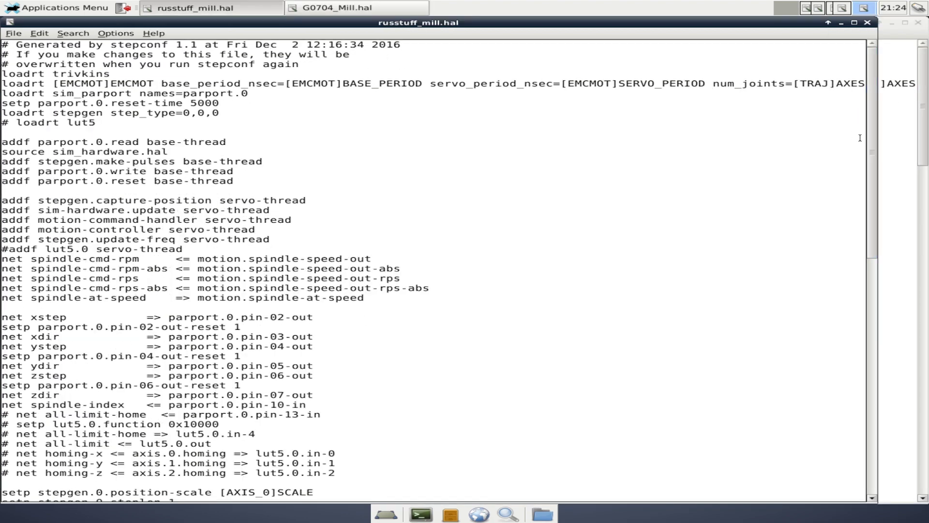
drag(871, 124, 858, 397)
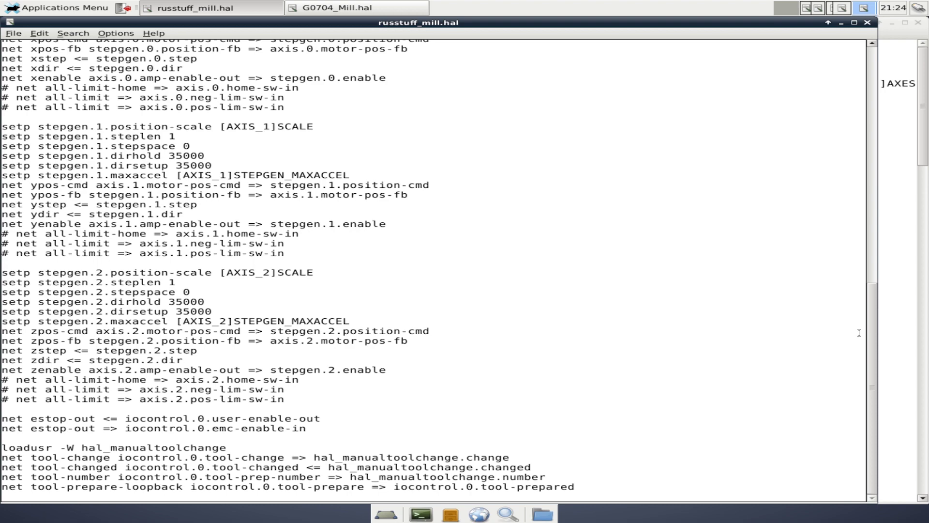
drag(872, 324, 854, 87)
Bring G0704_Mill.hal forward and highlight the belt-drive PPR value in the 1024 PPR comment of its SPINDLE STUFF section.
click(912, 109)
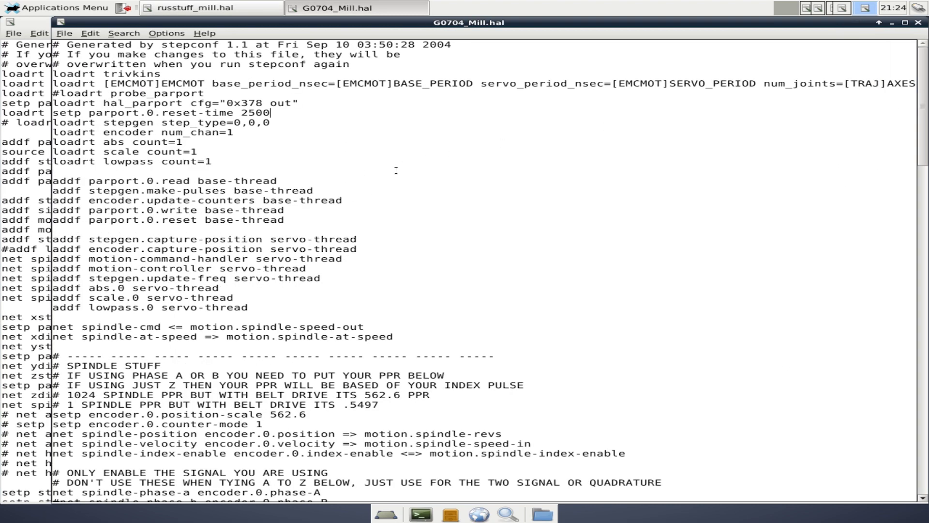
scroll(264, 162, down, 5)
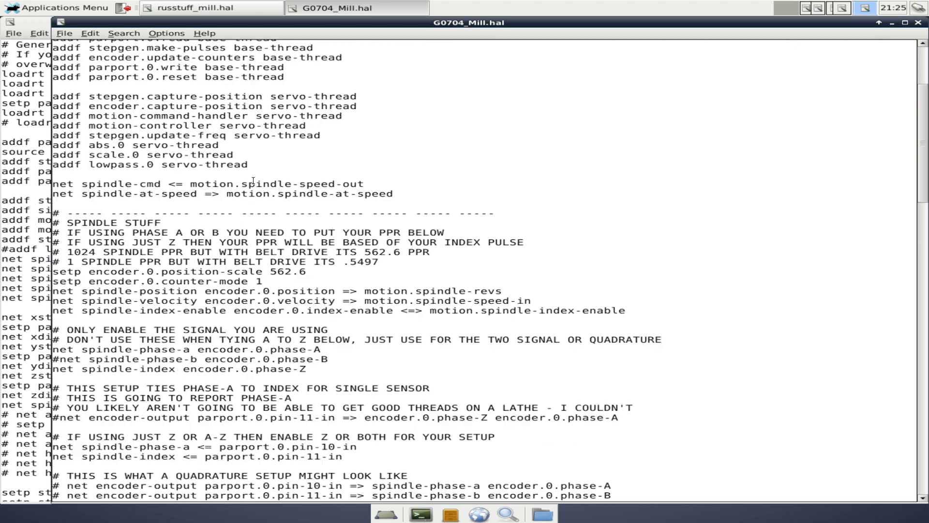
scroll(242, 188, down, 3)
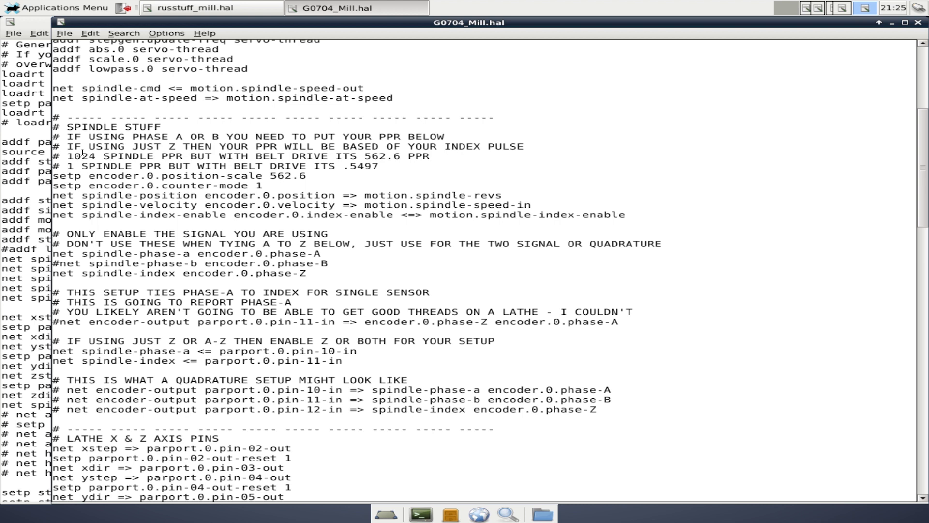
drag(68, 156, 363, 155)
click(442, 152)
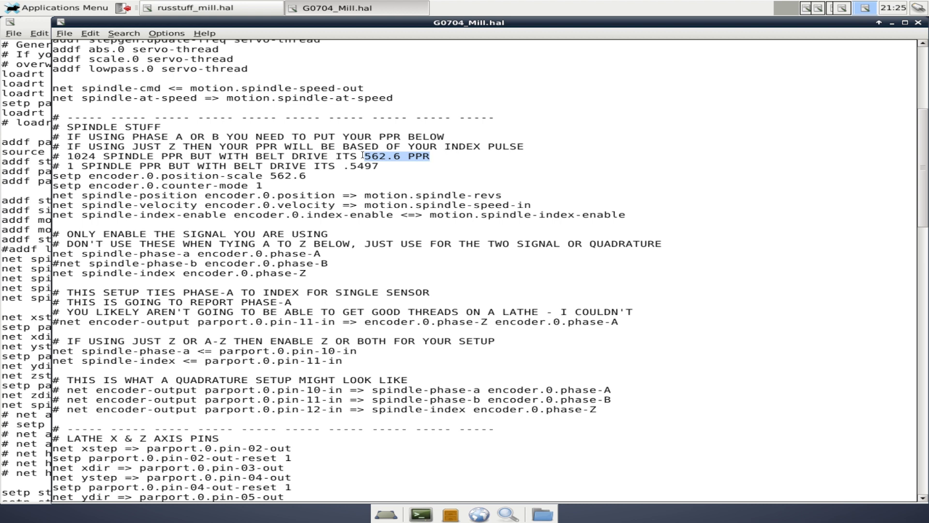
click(362, 155)
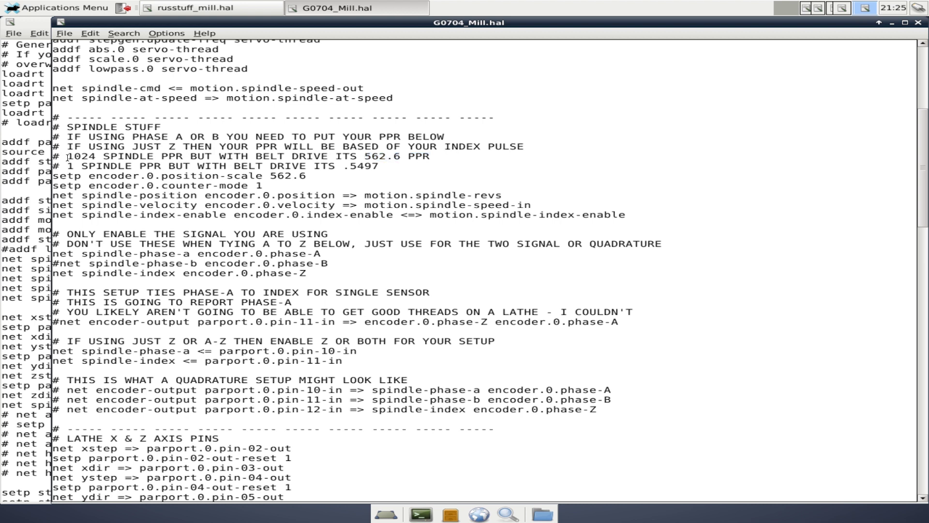
Compare the 1024 and 1 spindle PPR comments with their belt-drive values of 562.6 and .5497.
drag(67, 158, 186, 158)
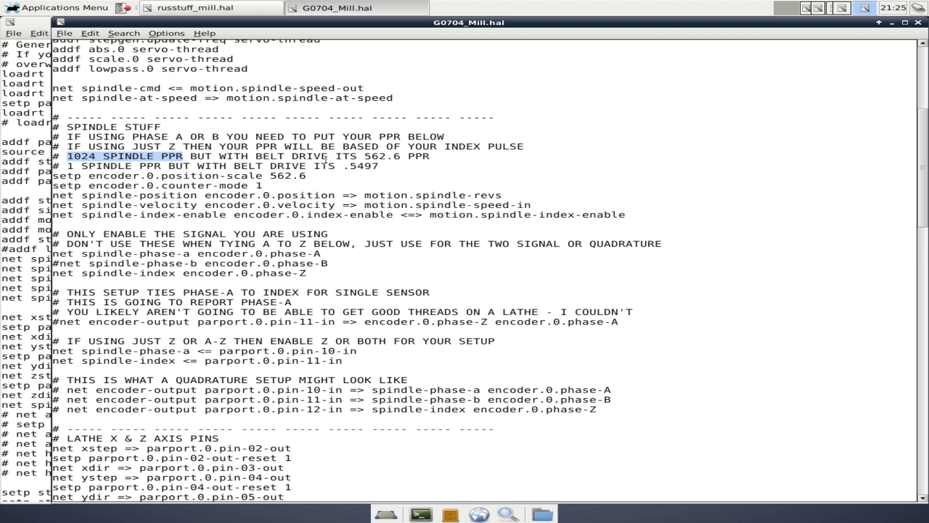
click(72, 156)
double_click(75, 155)
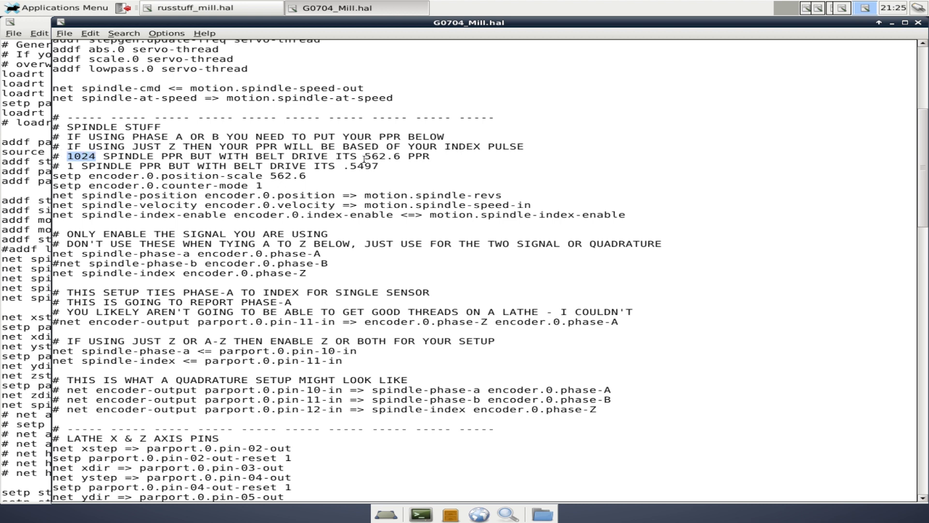
drag(364, 156, 400, 156)
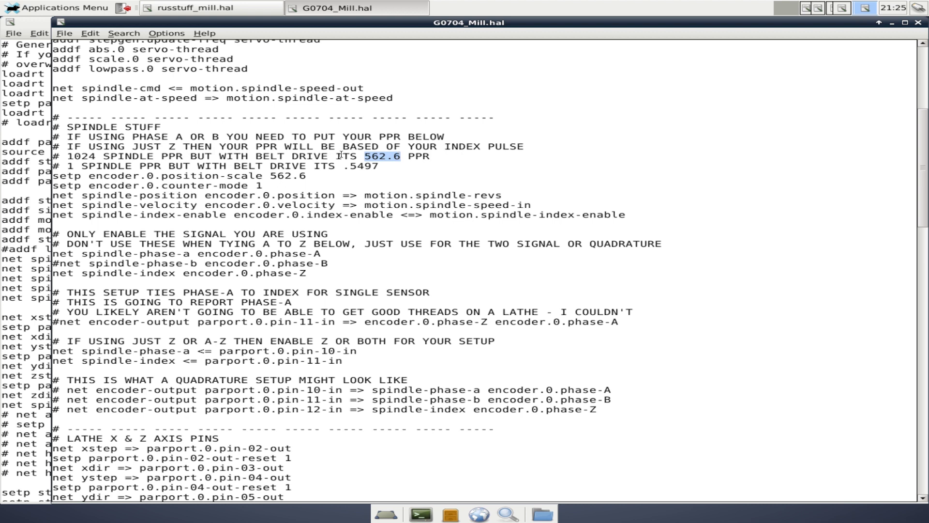
drag(343, 166, 382, 165)
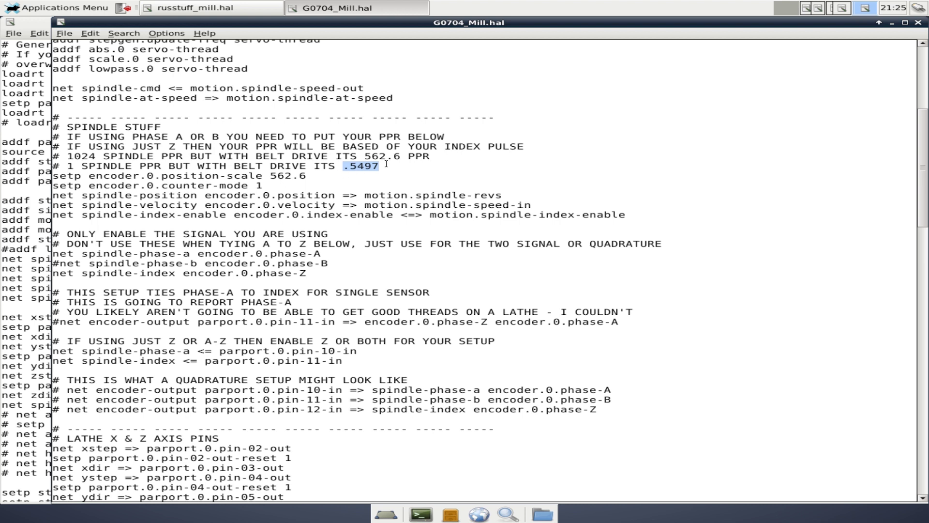
click(384, 167)
drag(387, 168, 48, 158)
click(81, 156)
drag(379, 166, 10, 157)
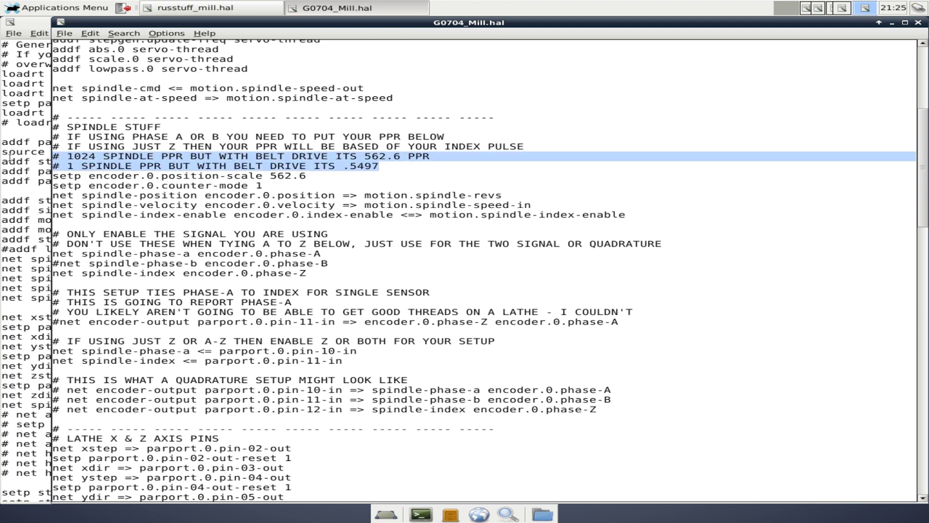
click(163, 156)
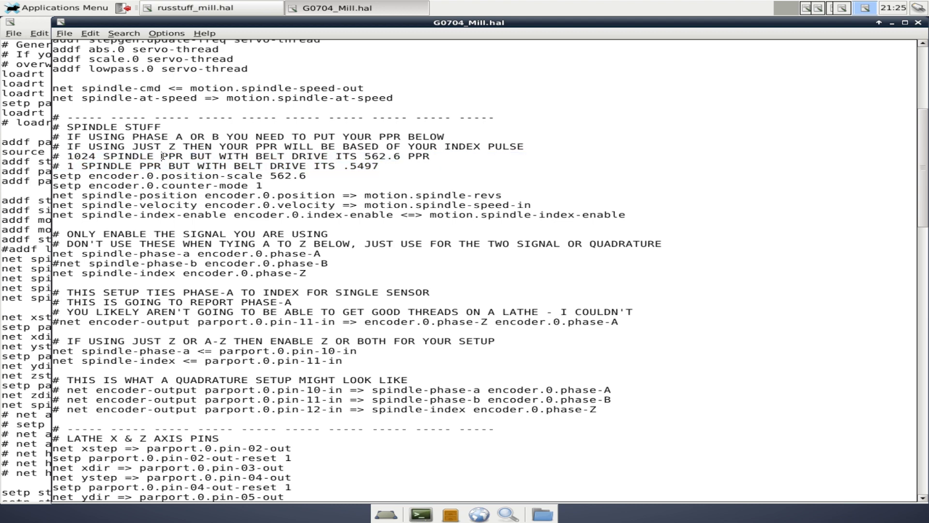
Examine the spindle phase-A, phase-B and phase-Z encoder lines and the note on enabling only the signals in use.
scroll(163, 156, down, 4)
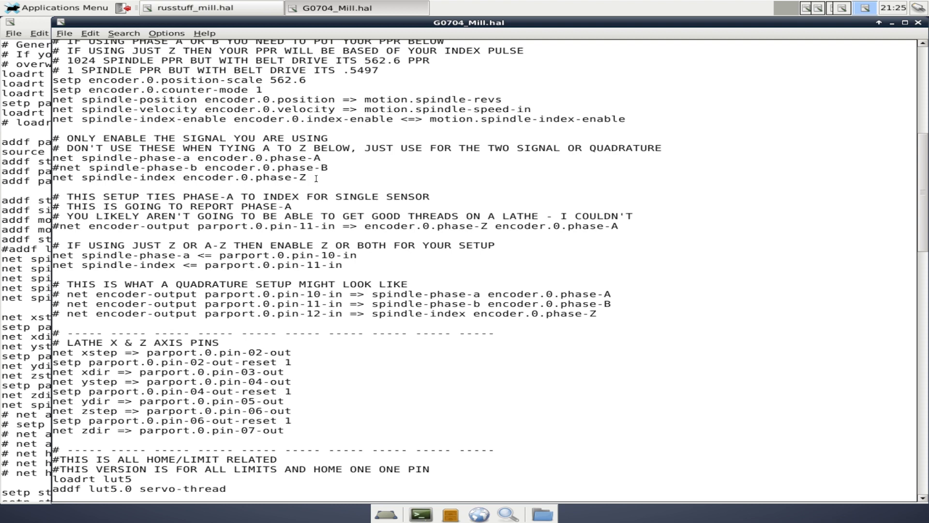
drag(314, 178, 159, 149)
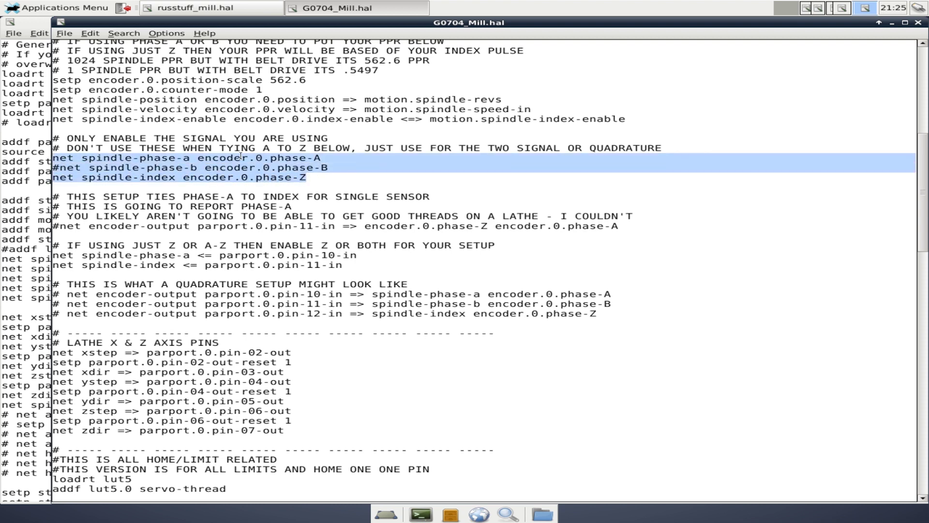
click(184, 139)
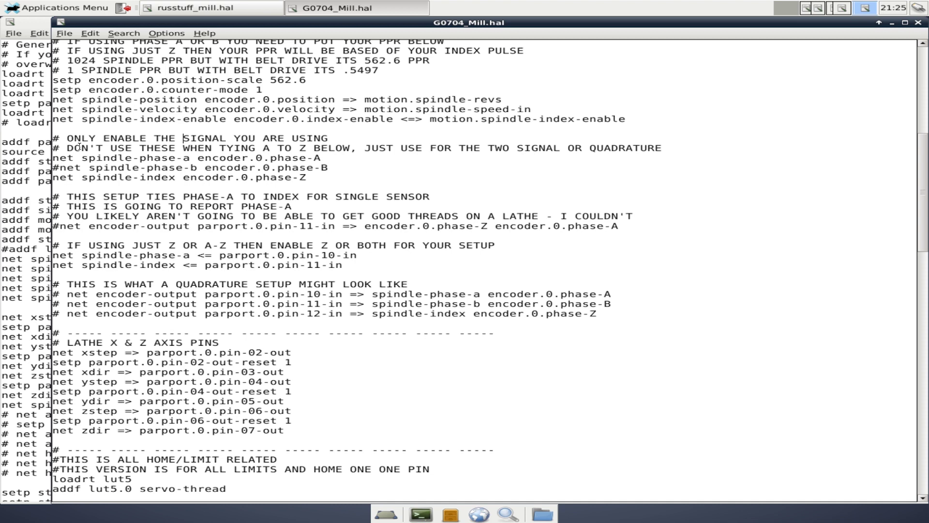
drag(71, 139, 329, 139)
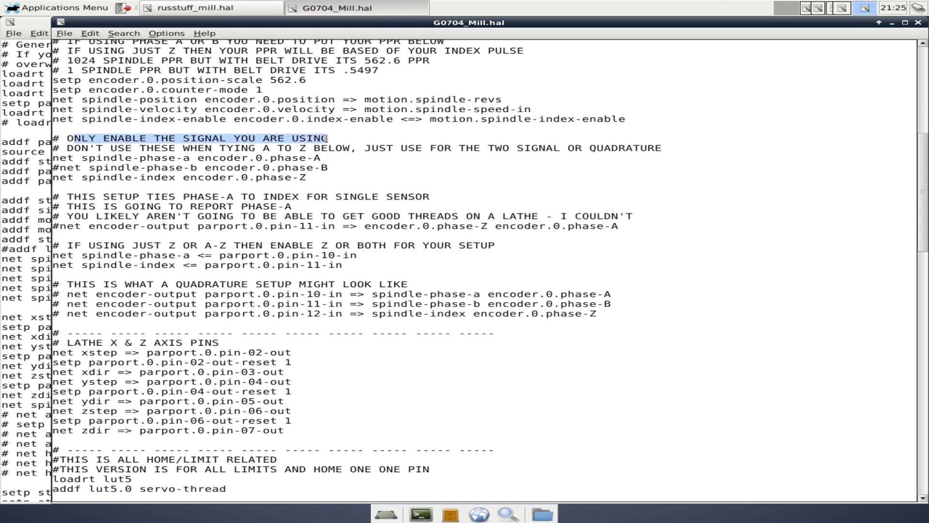
drag(82, 146, 633, 142)
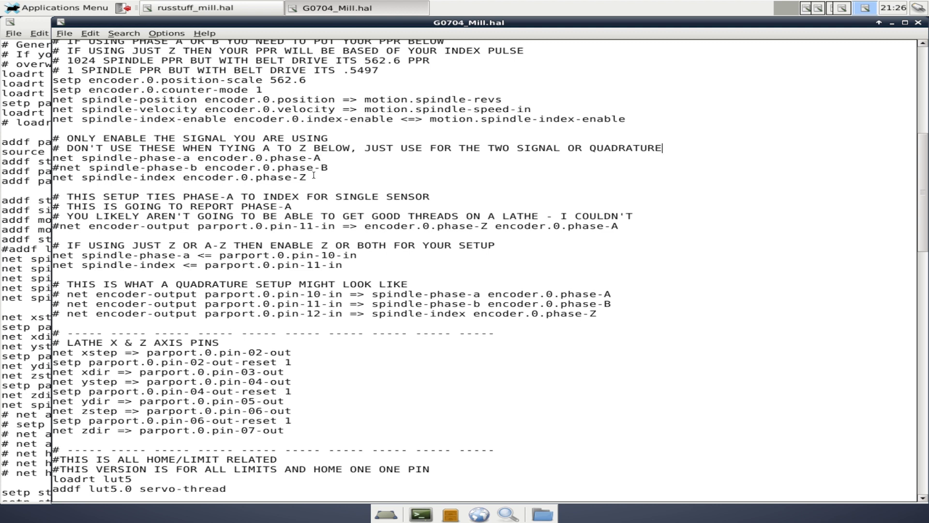
mouse_move(308, 177)
mouse_down()
mouse_move(52, 158)
mouse_move(58, 167)
mouse_move(337, 170)
mouse_move(310, 177)
mouse_up()
click(52, 158)
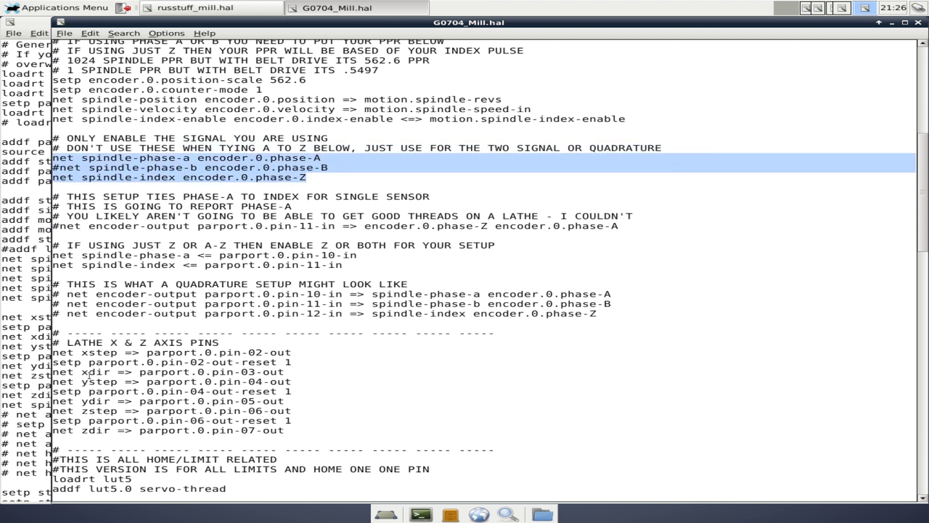
click(90, 159)
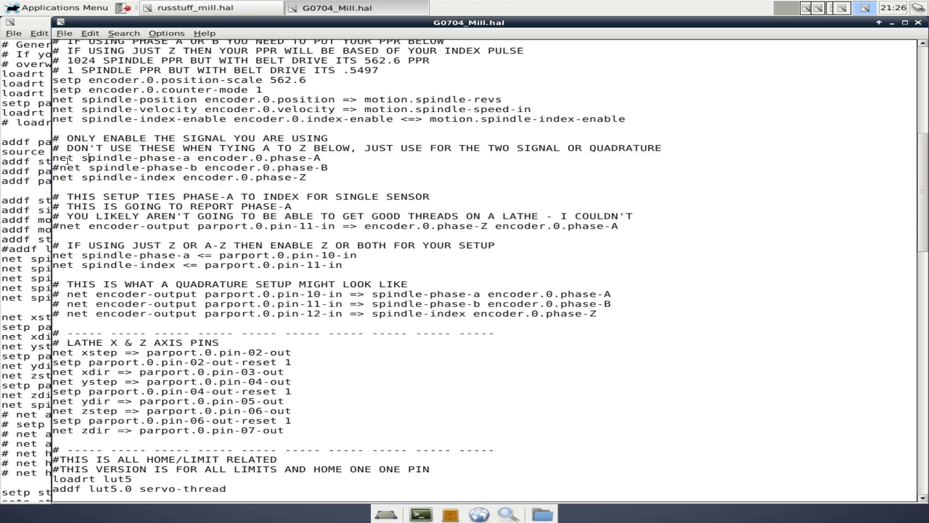
drag(274, 160, 298, 178)
triple_click(58, 167)
click(58, 168)
Examine the single-sensor setup tying phase-A to index and the parport input lines for Z or A-Z use.
click(98, 196)
drag(97, 196, 430, 195)
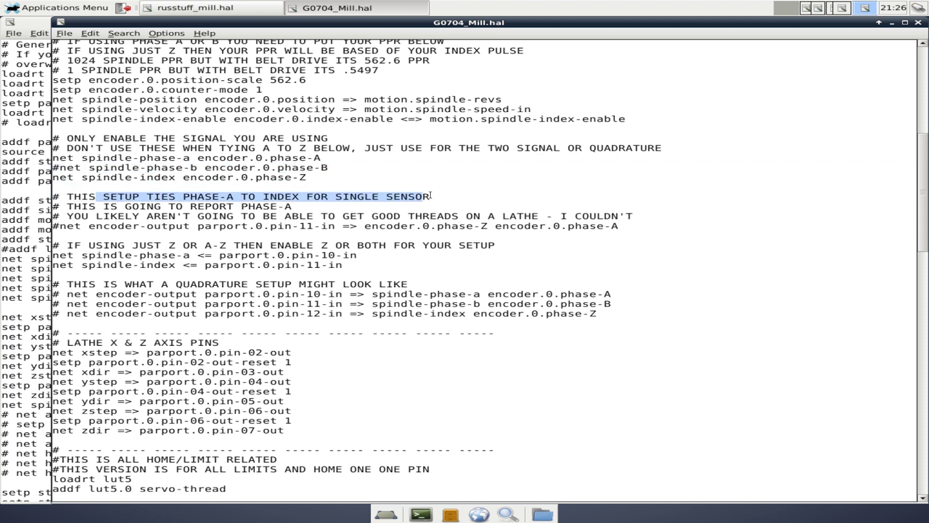
click(223, 188)
drag(183, 199, 241, 197)
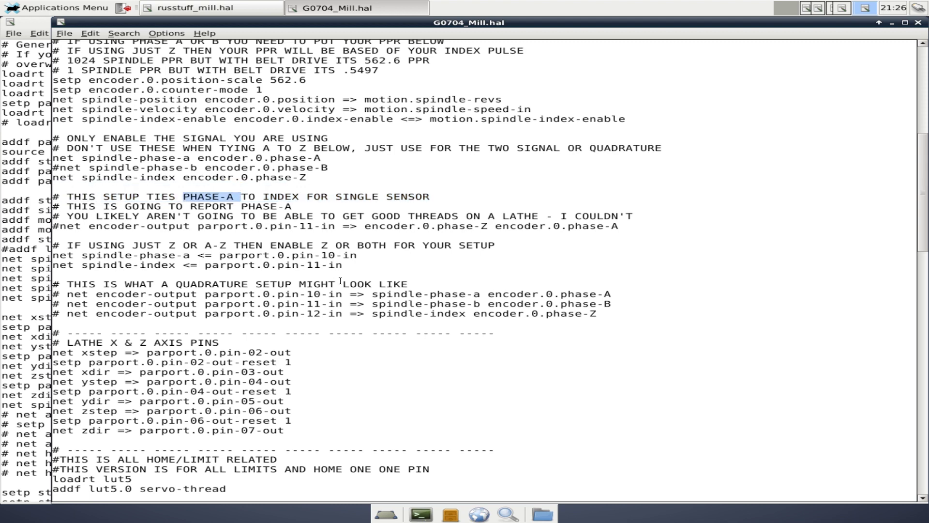
drag(346, 265, 52, 223)
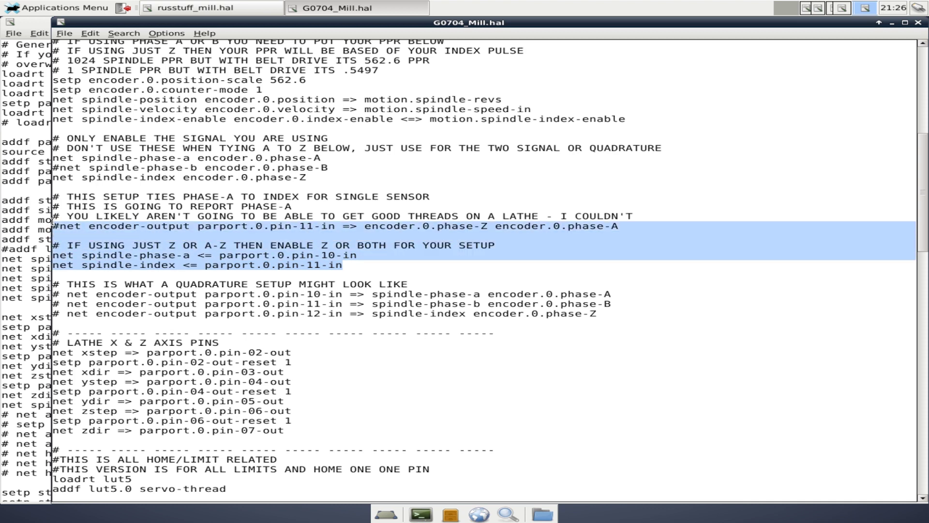
Examine the commented quadrature setup on parport pins 10, 11 and 12 and compare it with the encoder phase lines above.
drag(67, 285, 411, 285)
click(433, 289)
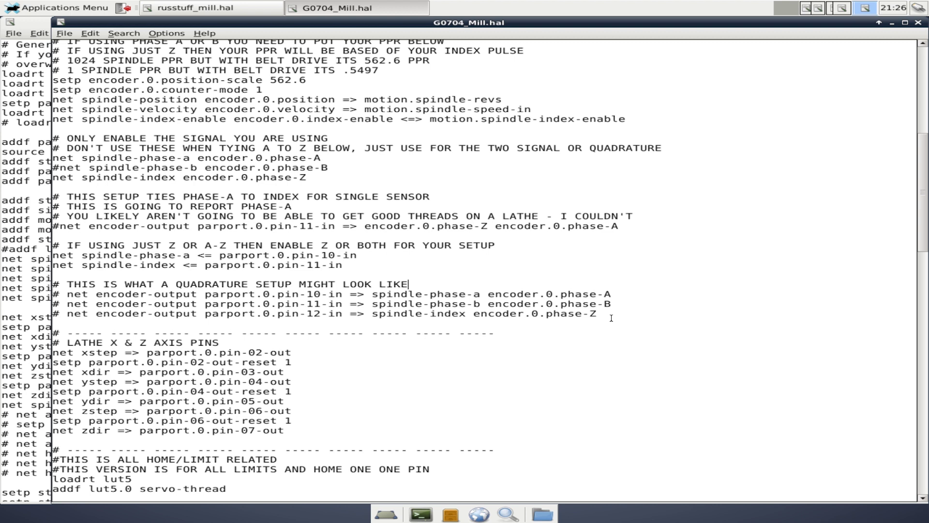
drag(600, 315, 392, 315)
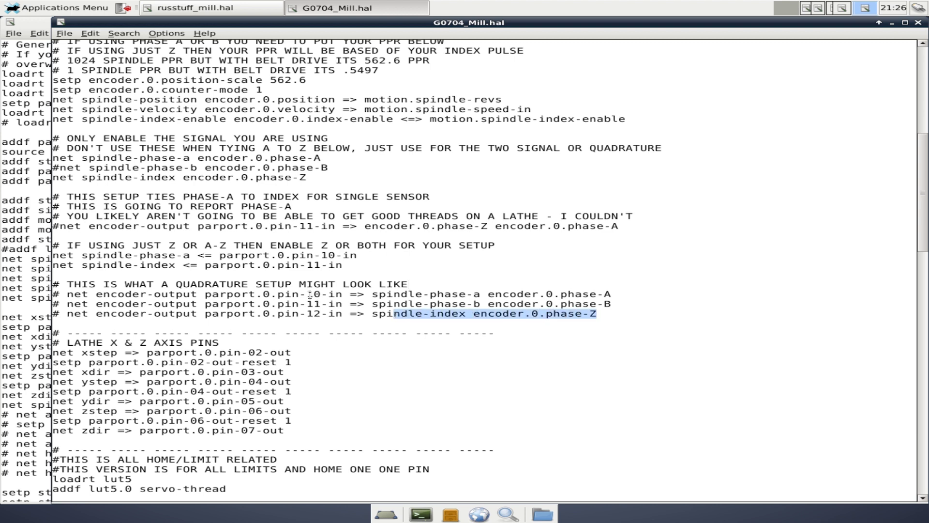
double_click(313, 294)
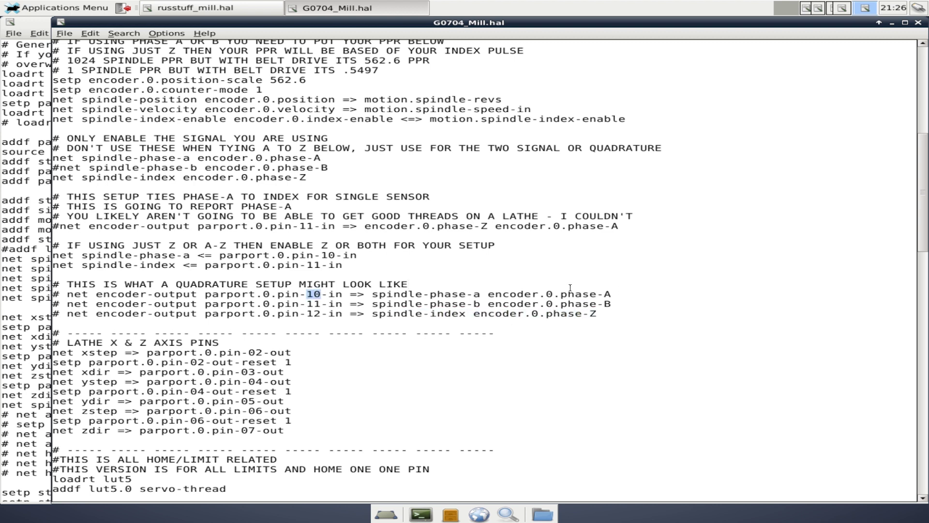
click(334, 294)
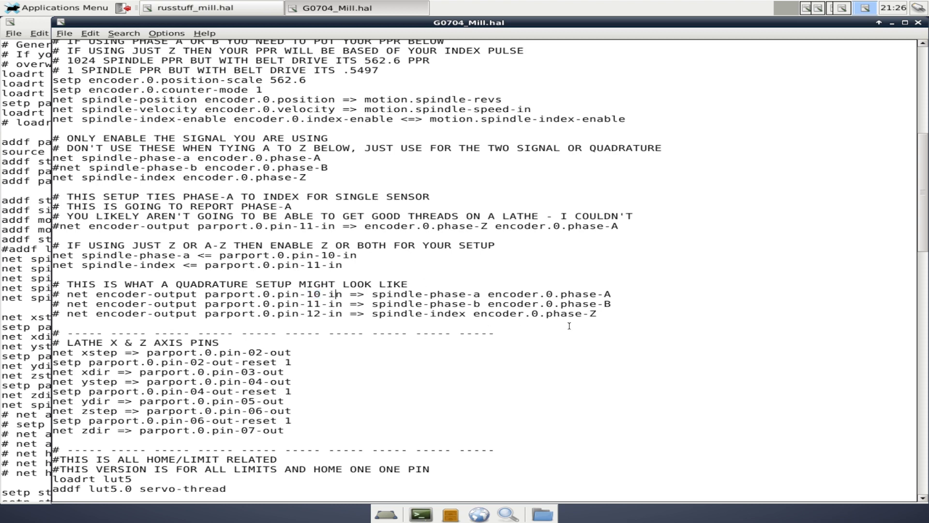
click(48, 283)
key(alt+Tab)
drag(52, 284, 22, 293)
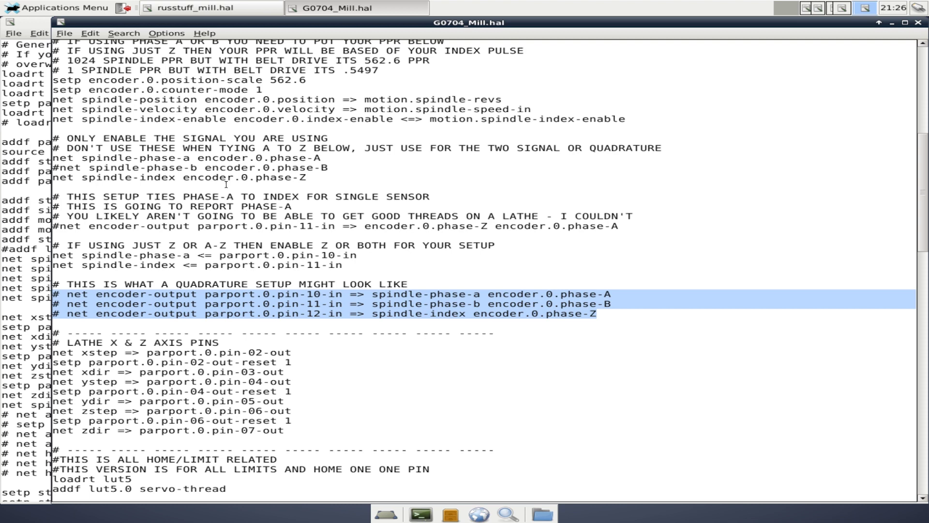
drag(307, 178, 2, 154)
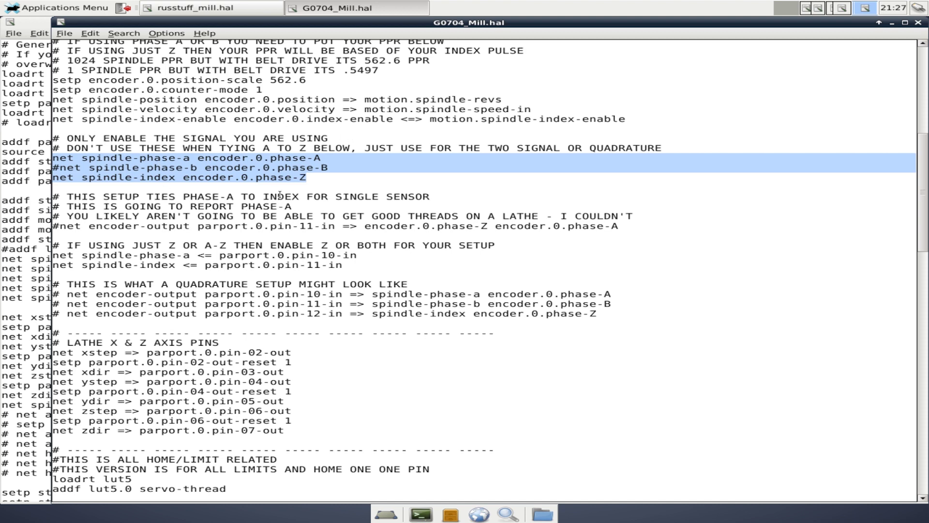
click(263, 177)
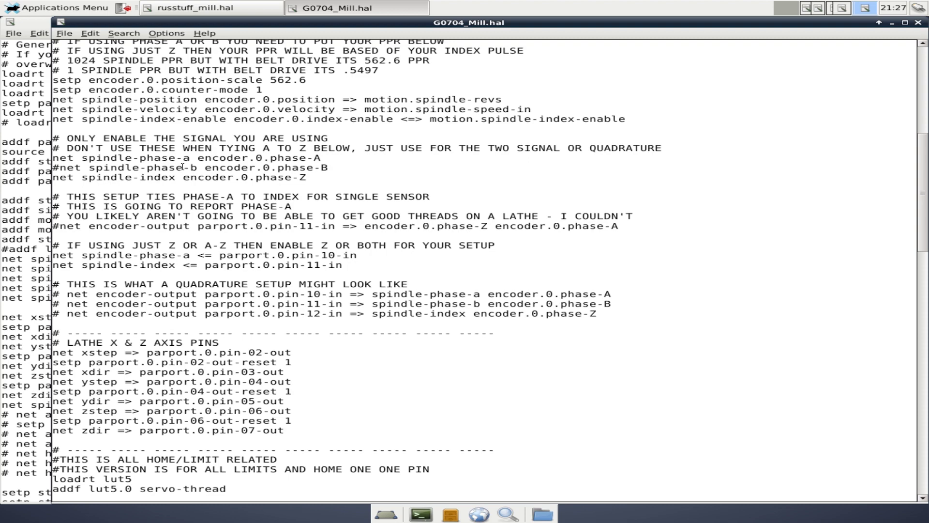
Examine the home/limit section of G0704_Mill.hal and its comment on having all limits and home on one pin.
scroll(193, 194, down, 7)
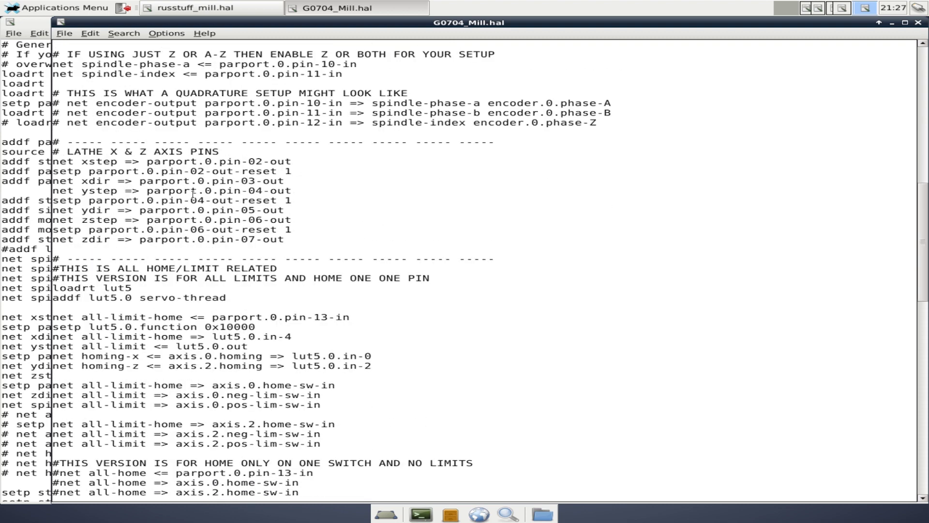
scroll(193, 196, down, 5)
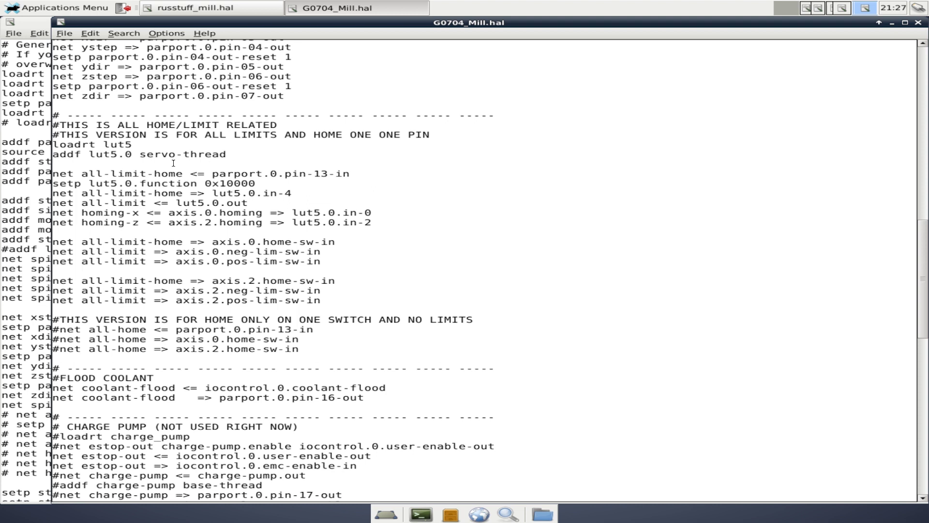
drag(132, 124, 255, 125)
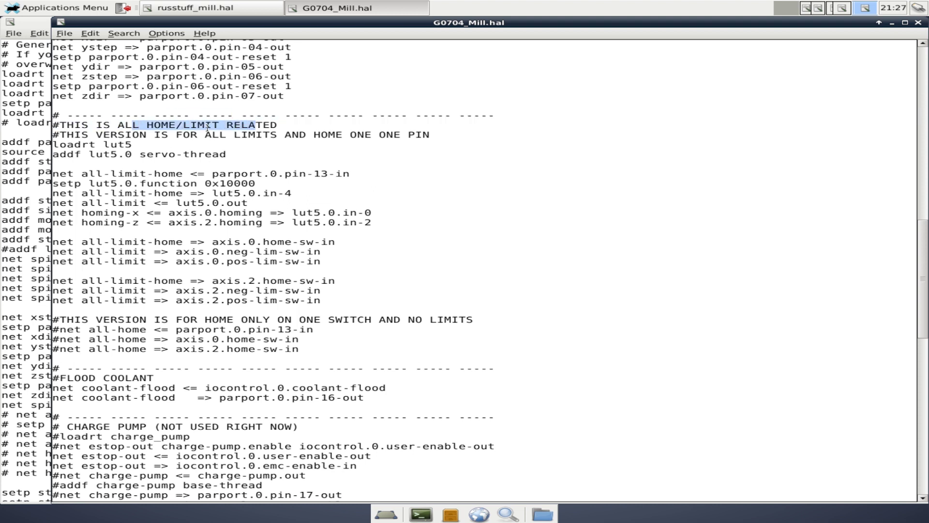
drag(89, 135, 430, 135)
click(430, 135)
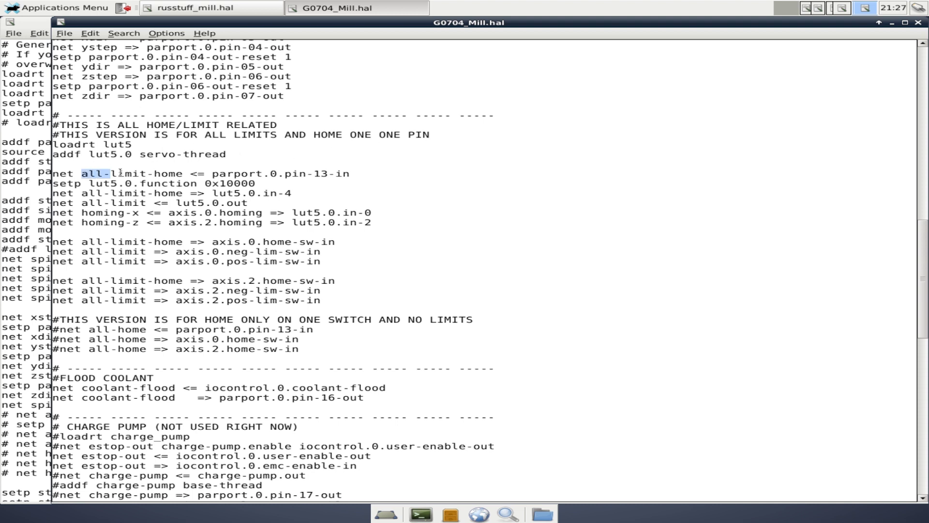
Examine the line that connects the all-limit-home signal to parport input pin 13.
drag(120, 172, 184, 172)
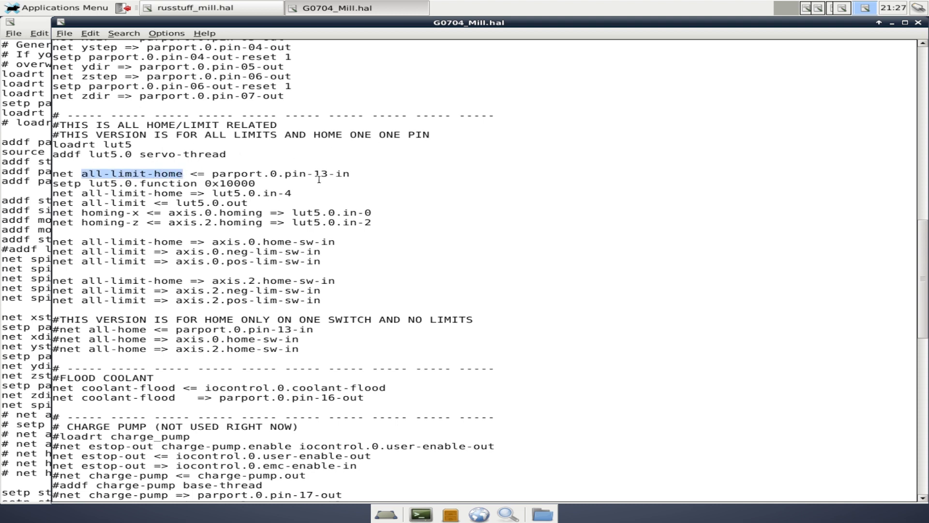
drag(314, 175, 329, 176)
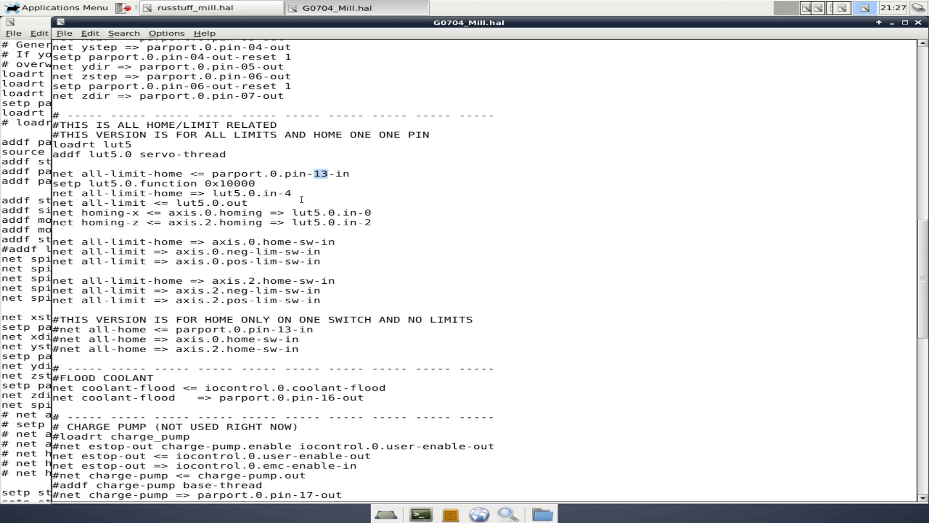
click(298, 170)
Examine the commented version for home only on one switch without limits, including its three all-home lines.
drag(158, 320, 473, 322)
click(473, 322)
drag(300, 350, 27, 333)
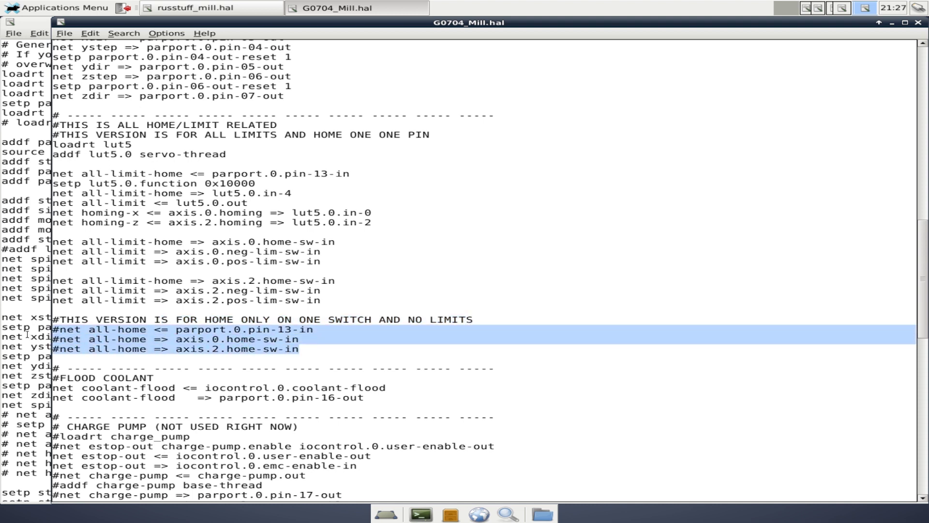
click(305, 349)
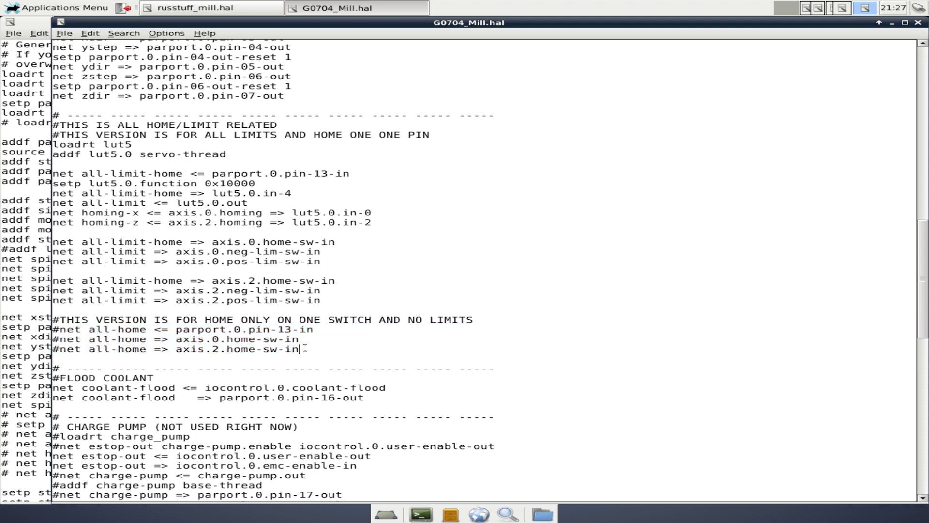
On the first workspace, launch the LinuxCNC Stepconf Wizard and advance to Parallel Port 1, keeping the default my-mill base information.
click(780, 11)
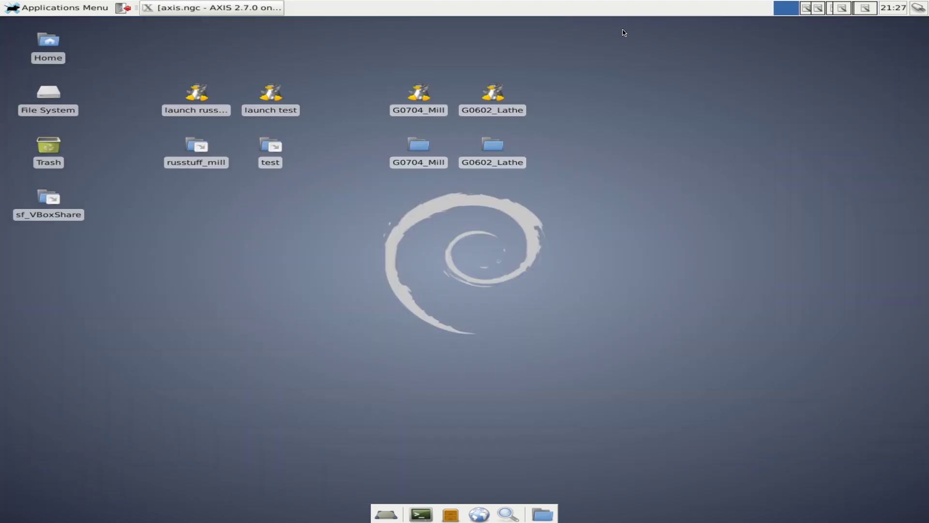
click(29, 9)
mouse_move(46, 98)
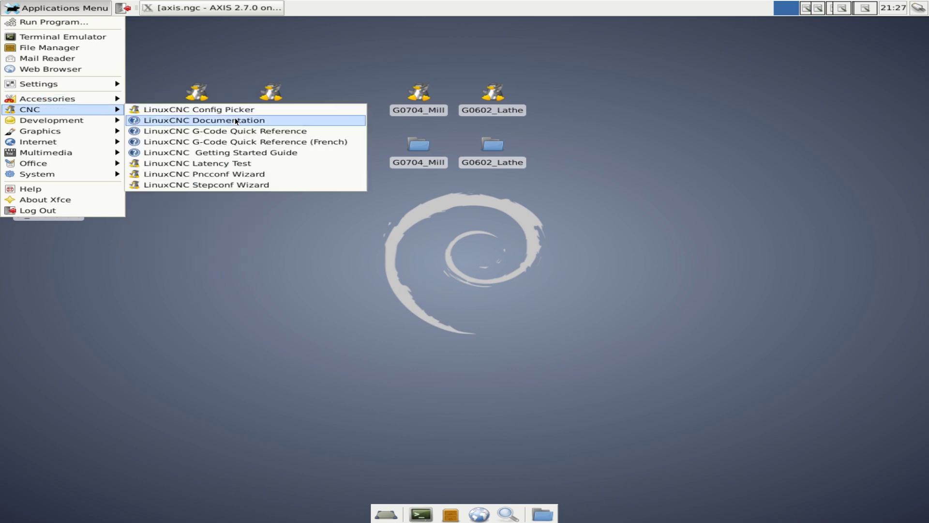
click(234, 184)
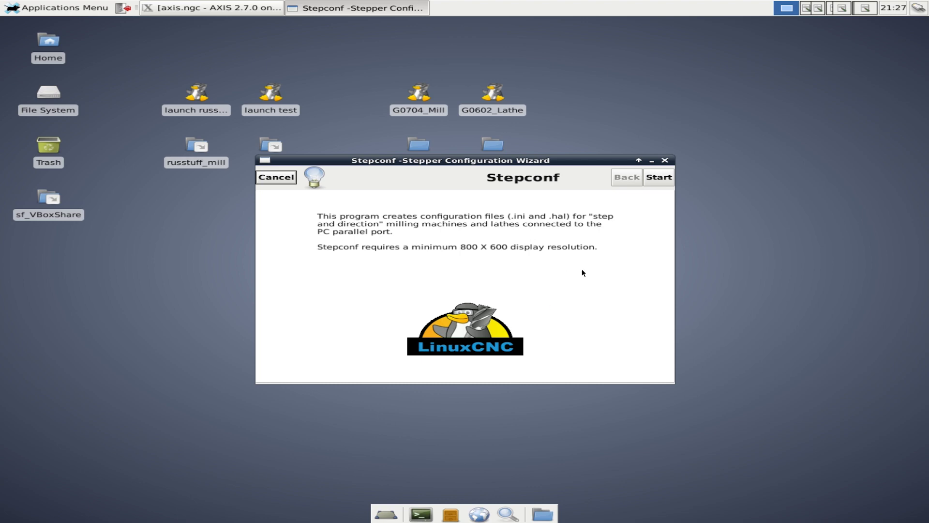
click(661, 179)
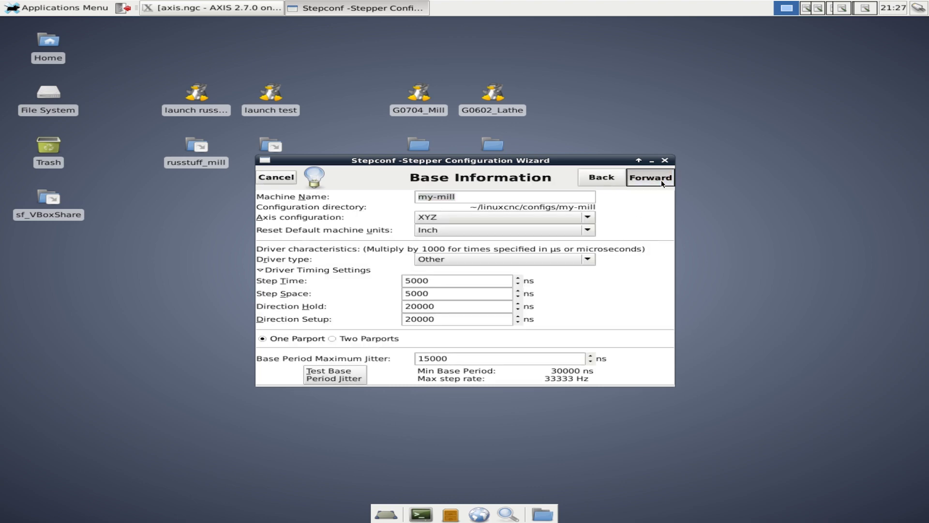
click(661, 180)
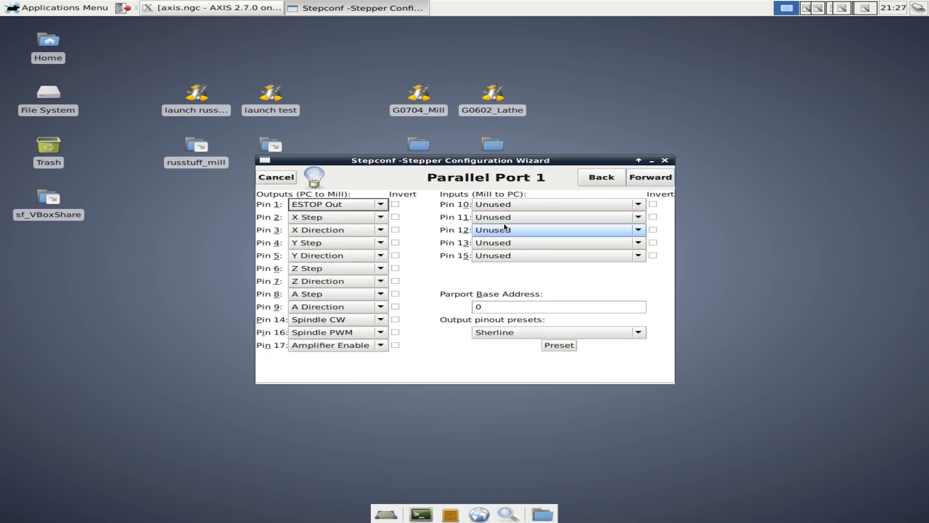
Assign parallel port input pin 10 to Home Y, pin 11 to Home Z and pin 12 to Home X.
click(510, 207)
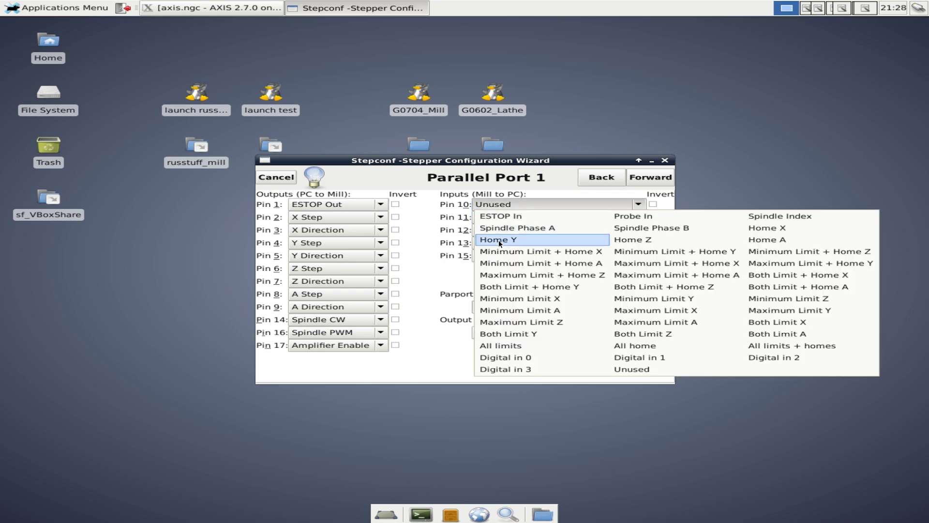
click(499, 240)
click(492, 216)
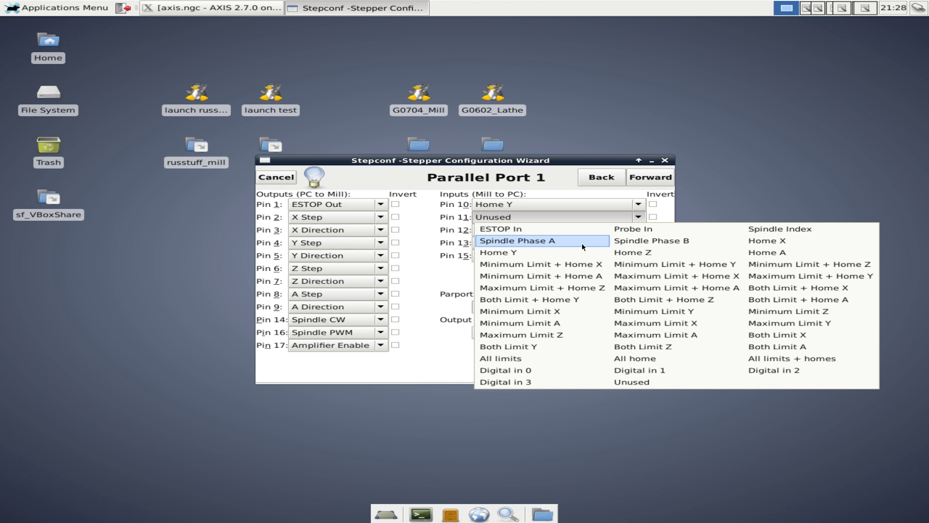
click(634, 253)
click(557, 230)
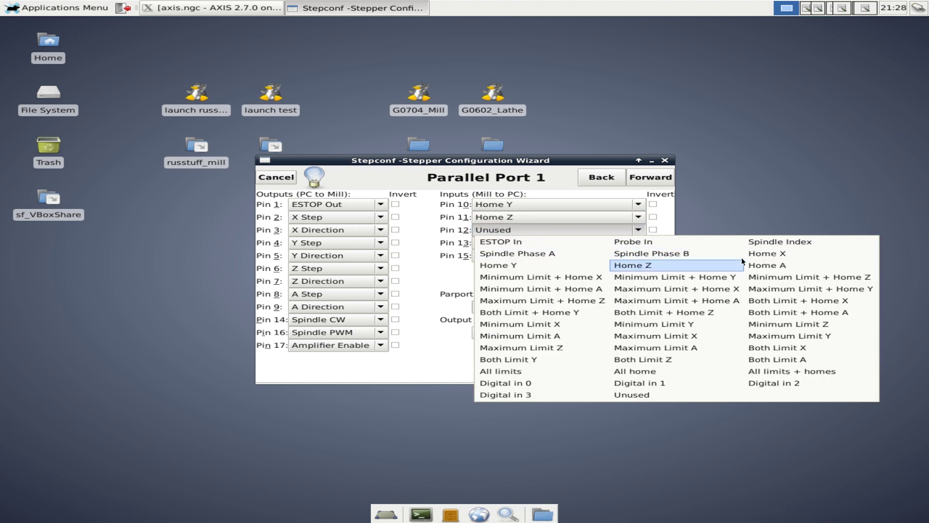
click(770, 254)
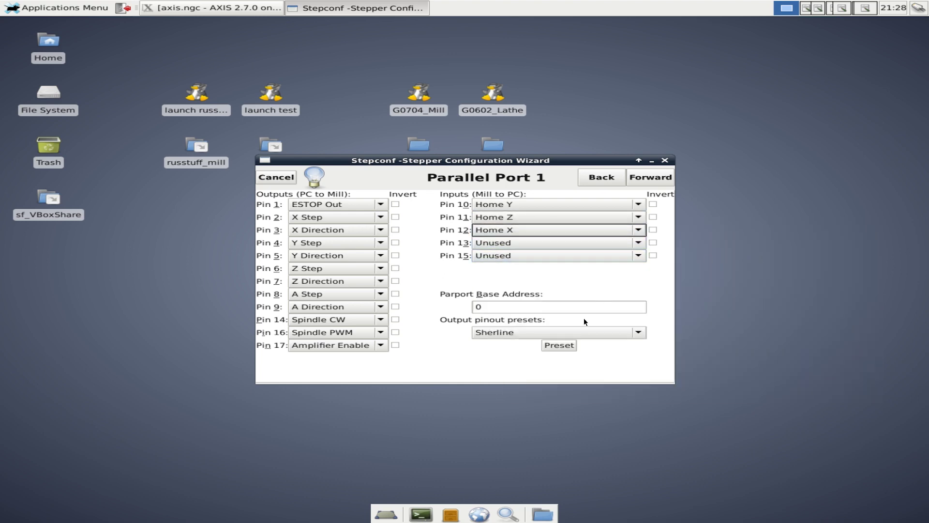
Accept the remaining wizard pages with their default values, build the my-mill configuration and quit Stepconf.
click(651, 179)
click(652, 180)
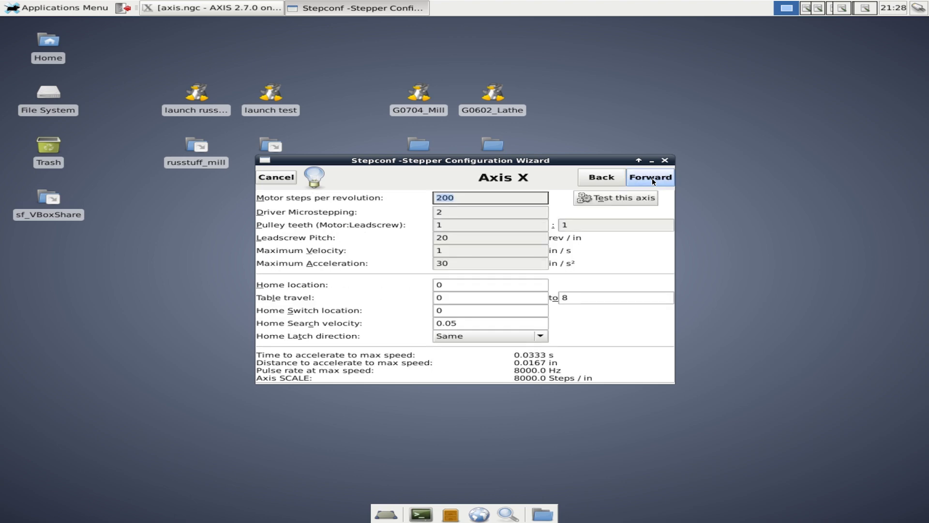
click(652, 179)
click(651, 179)
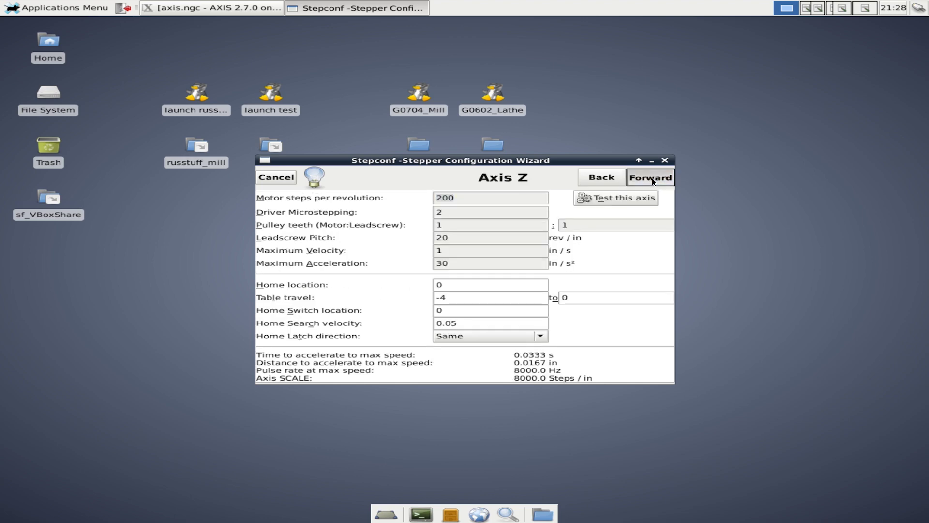
click(651, 179)
click(652, 179)
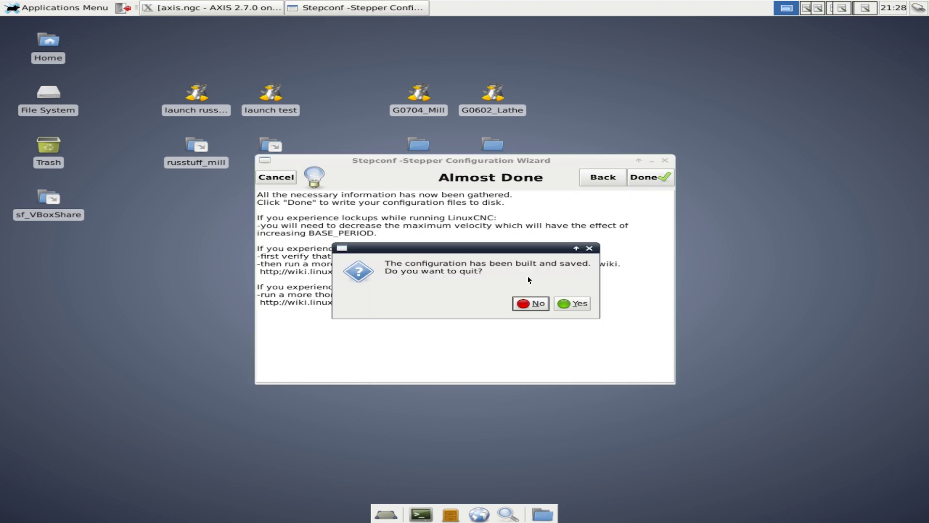
click(572, 303)
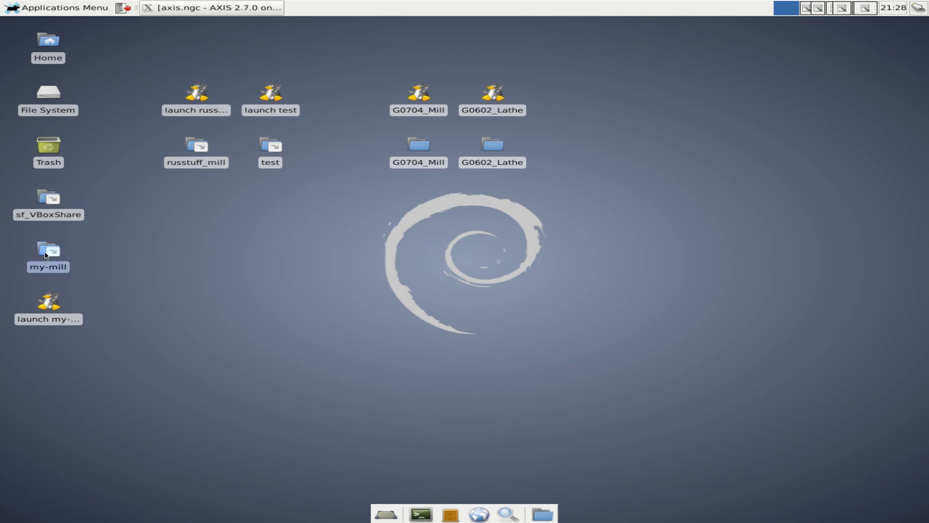
Open my-mill.hal from the new my-mill desktop folder and find its parport input lines.
double_click(46, 255)
double_click(359, 76)
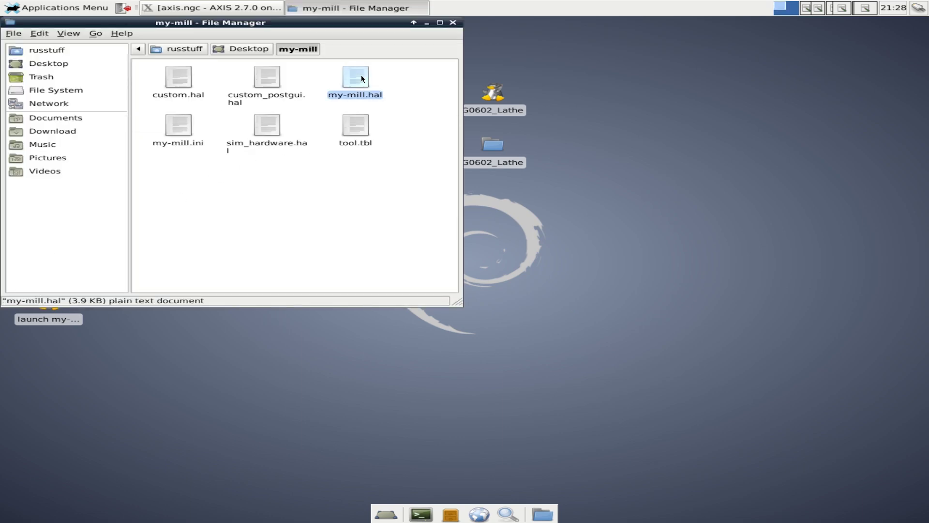
scroll(566, 276, down, 4)
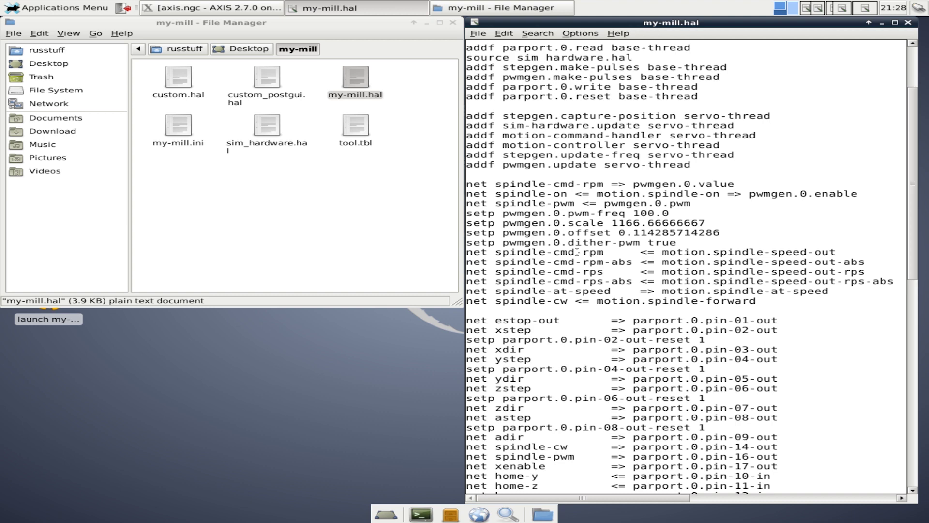
scroll(594, 222, down, 7)
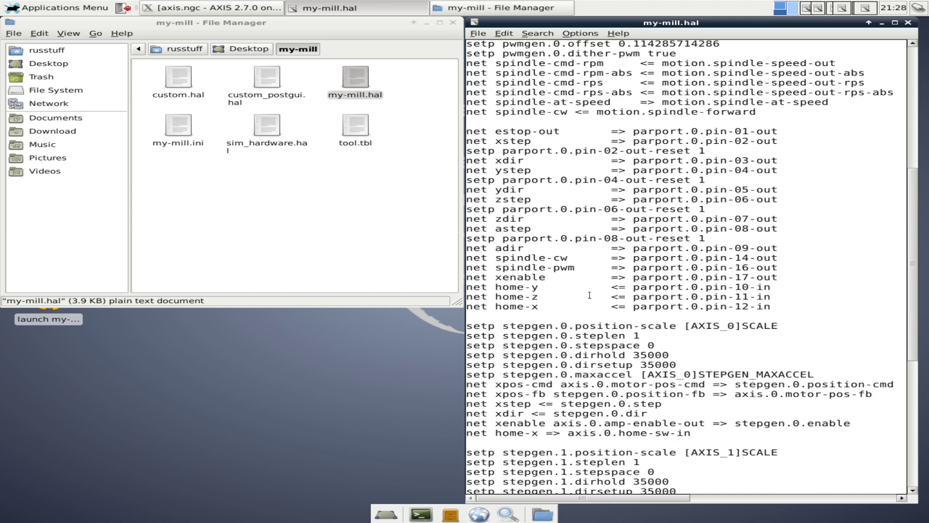
Compare the separate home-y, home-z and home-x pin lines in my-mill.hal with the single all-limit-home line in G0704_Mill.hal.
drag(771, 306, 451, 288)
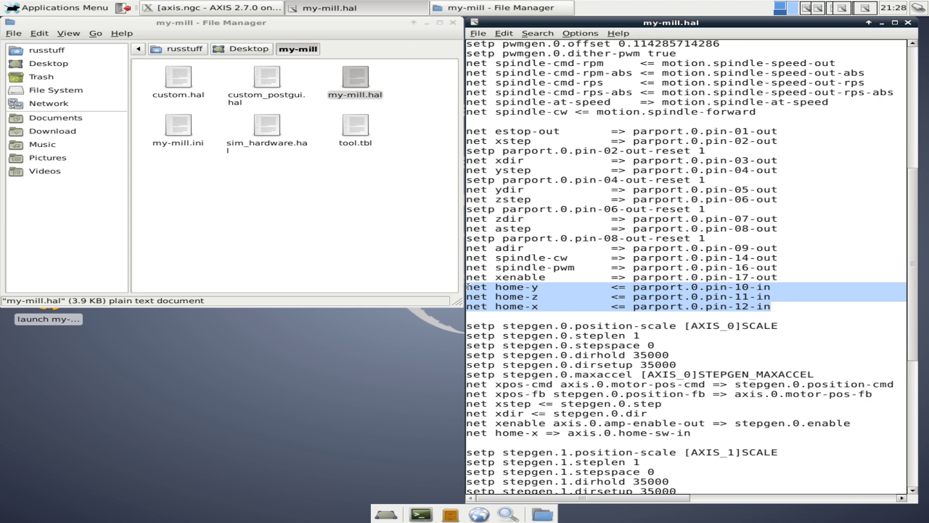
click(738, 290)
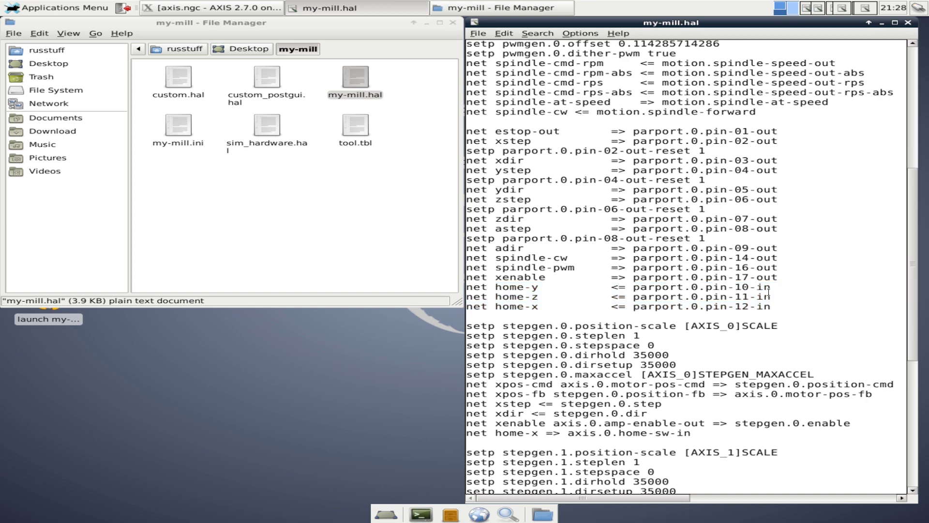
drag(770, 305, 437, 284)
click(866, 8)
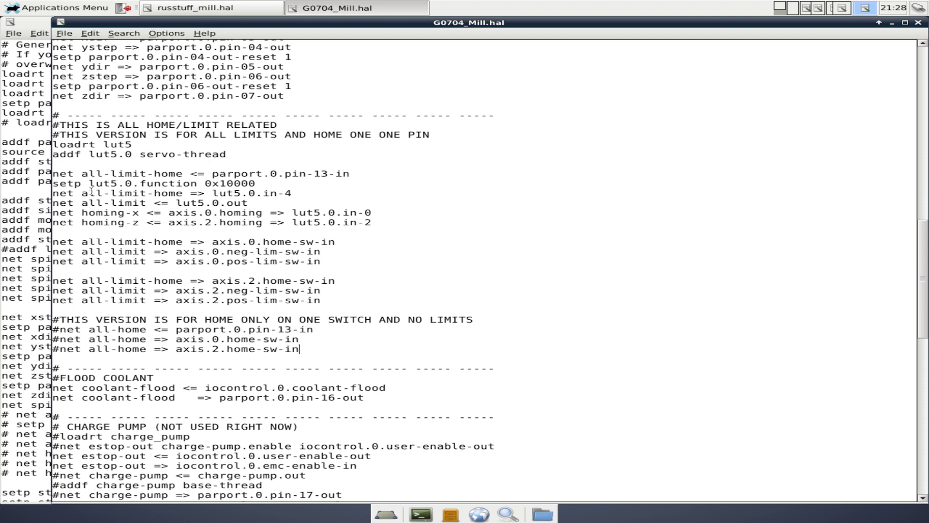
drag(53, 173, 441, 177)
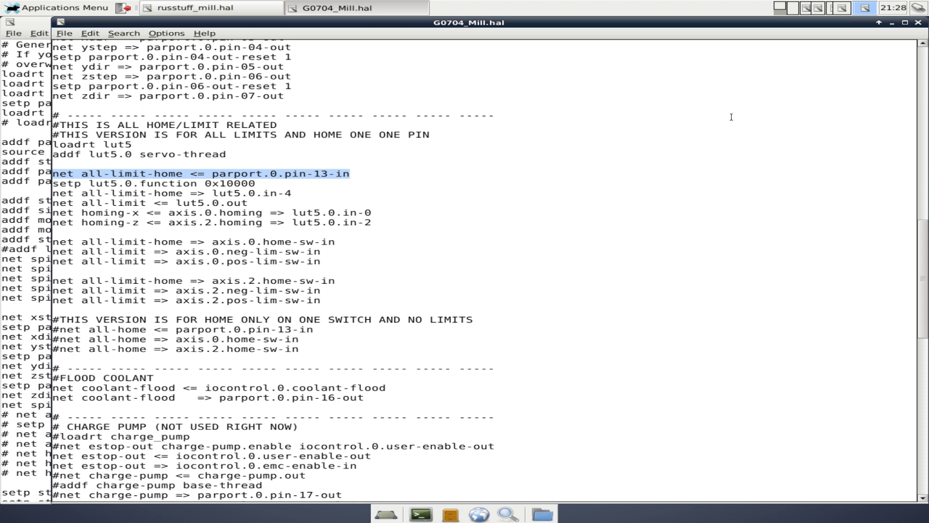
Close the my-mill folder and my-mill.hal, and move the my-mill folder and its launcher to the Trash.
click(780, 7)
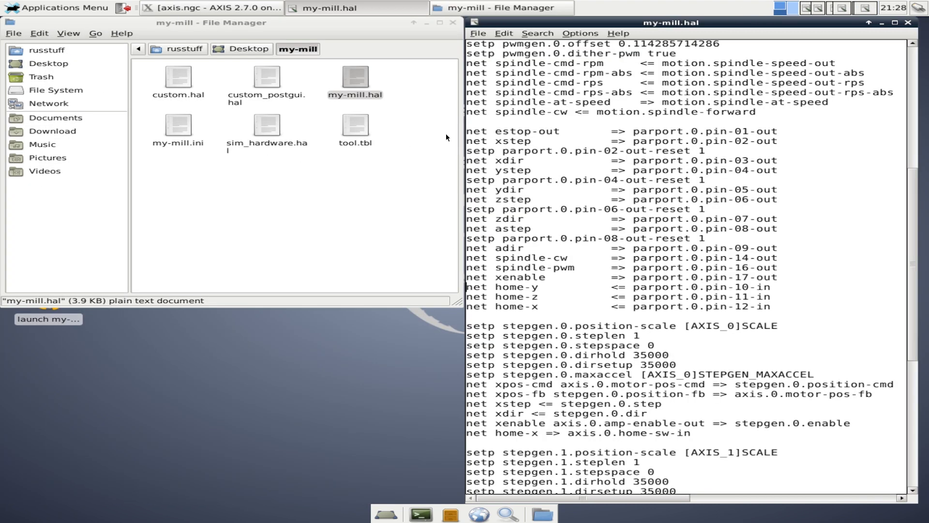
click(387, 184)
click(452, 22)
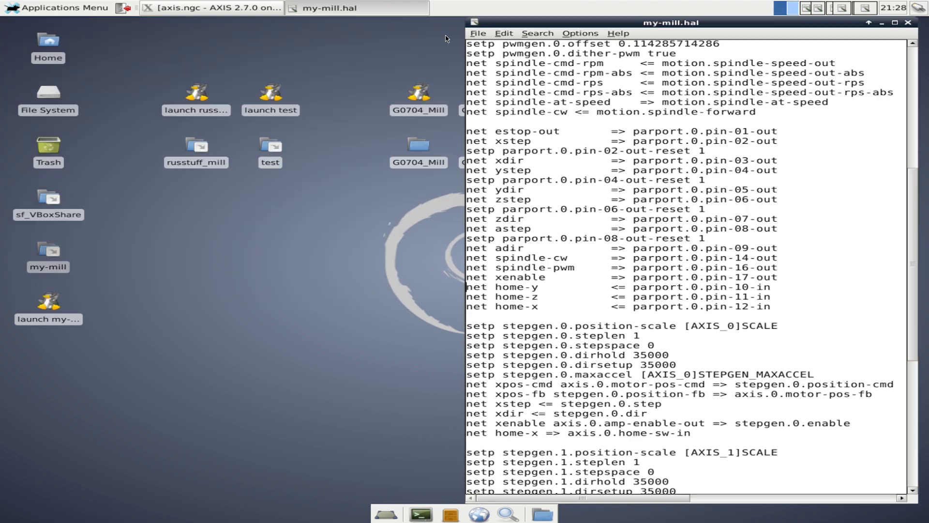
click(907, 23)
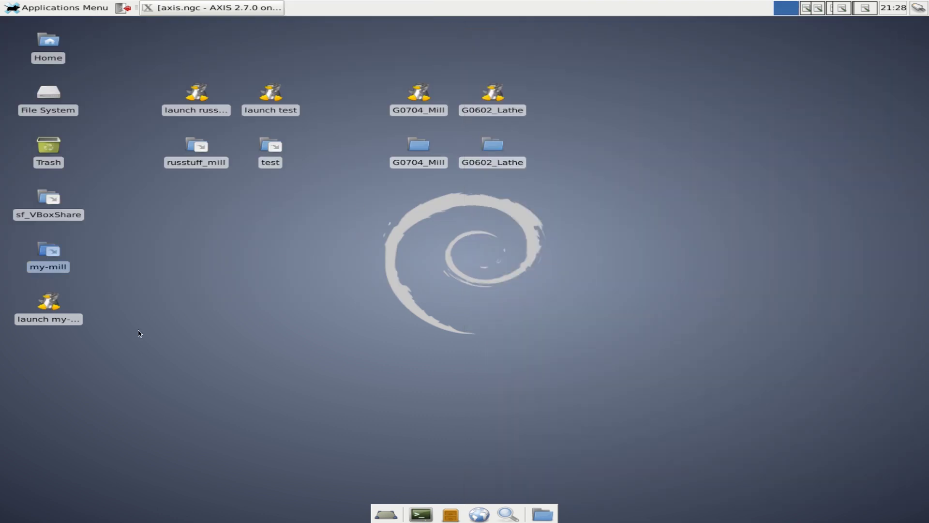
mouse_move(139, 332)
mouse_down()
mouse_move(19, 251)
mouse_move(47, 149)
mouse_up()
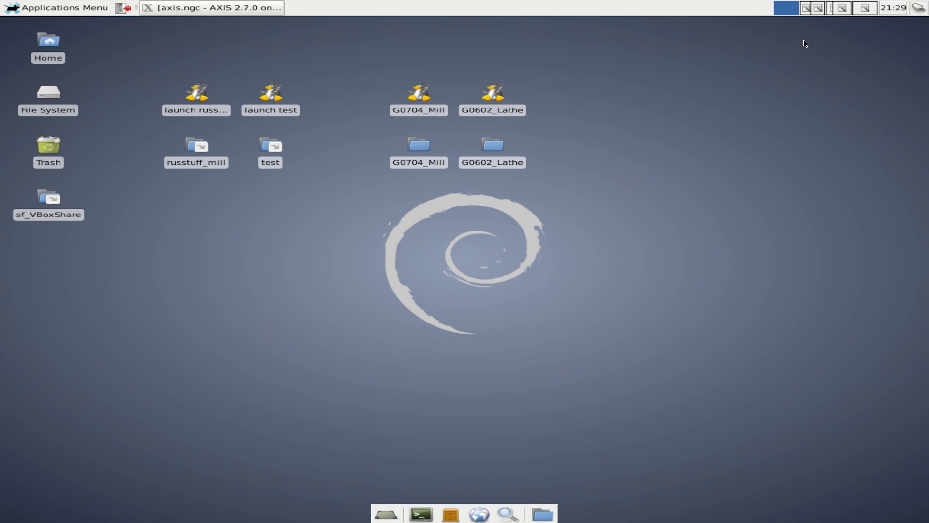
Return to G0704_Mill.hal on the last workspace and highlight the parport pin number 16 in the flood coolant output line.
click(865, 8)
click(163, 192)
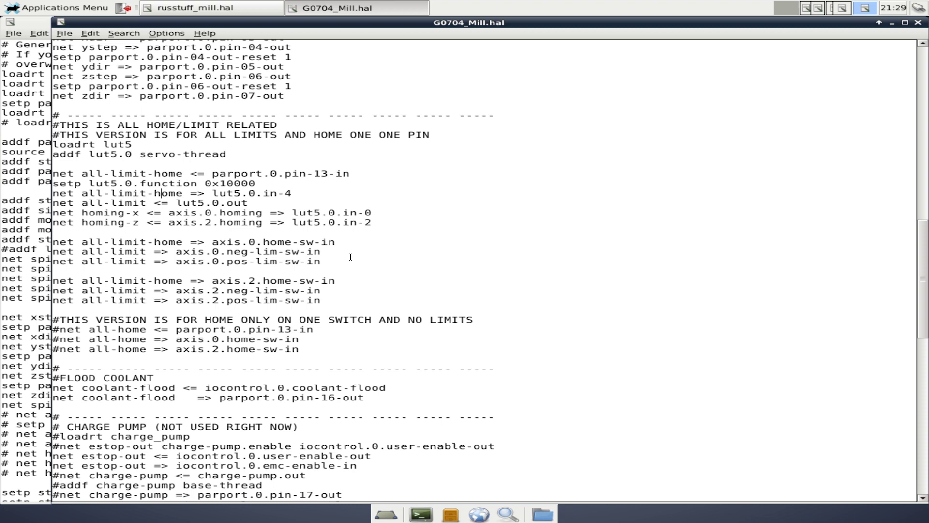
scroll(359, 260, down, 5)
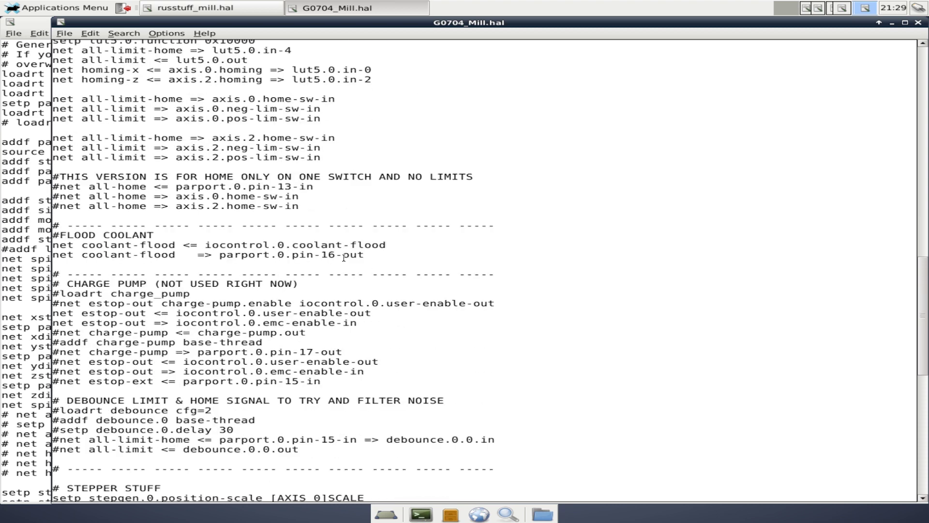
scroll(139, 188, down, 2)
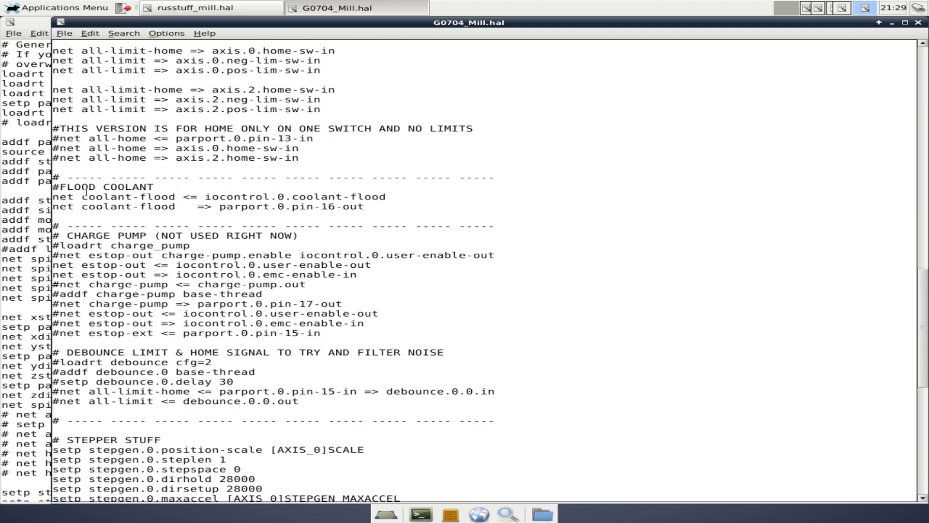
drag(320, 207, 335, 207)
Highlight the CHARGE PUMP comment heading in G0704_Mill.hal and review the lines beneath it.
scroll(91, 214, down, 2)
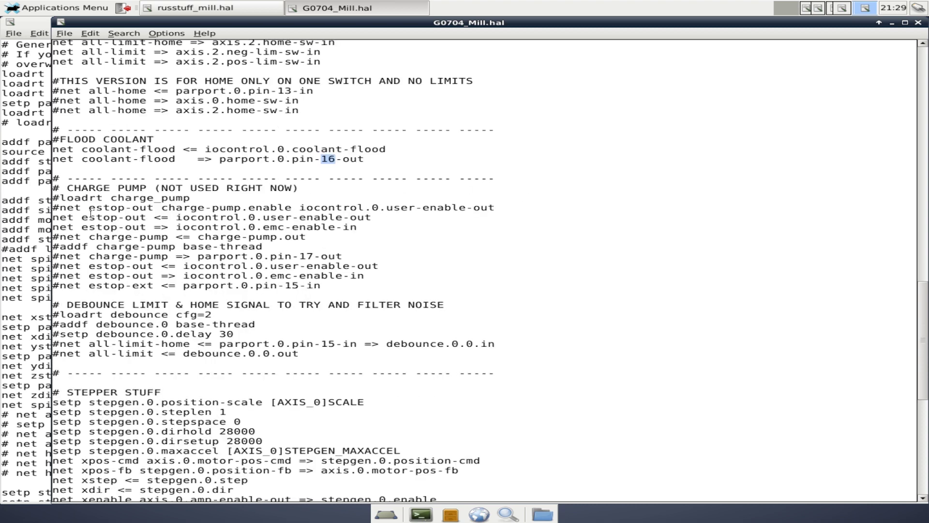
drag(71, 187, 1, 188)
click(354, 188)
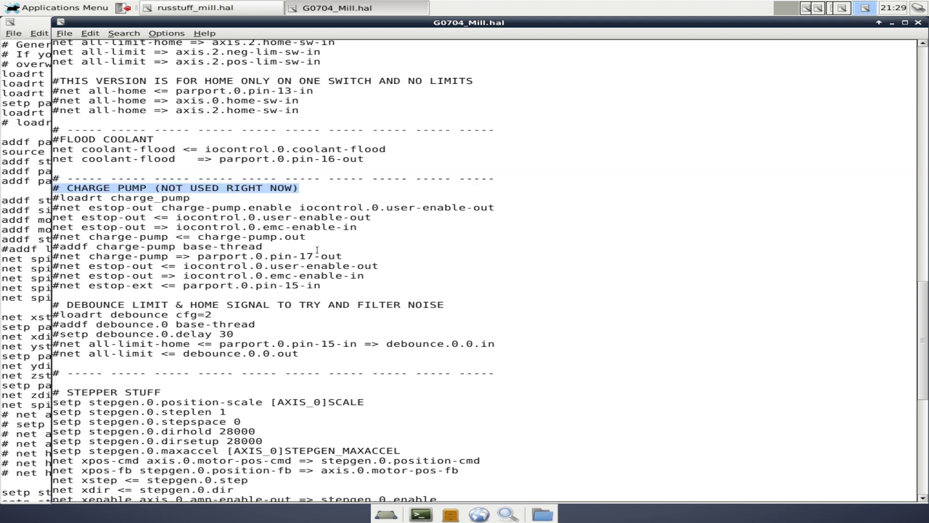
Highlight the debounce limit and home signal comment and its commented-out lines to review the noise filter section.
scroll(317, 250, down, 3)
drag(84, 210, 400, 204)
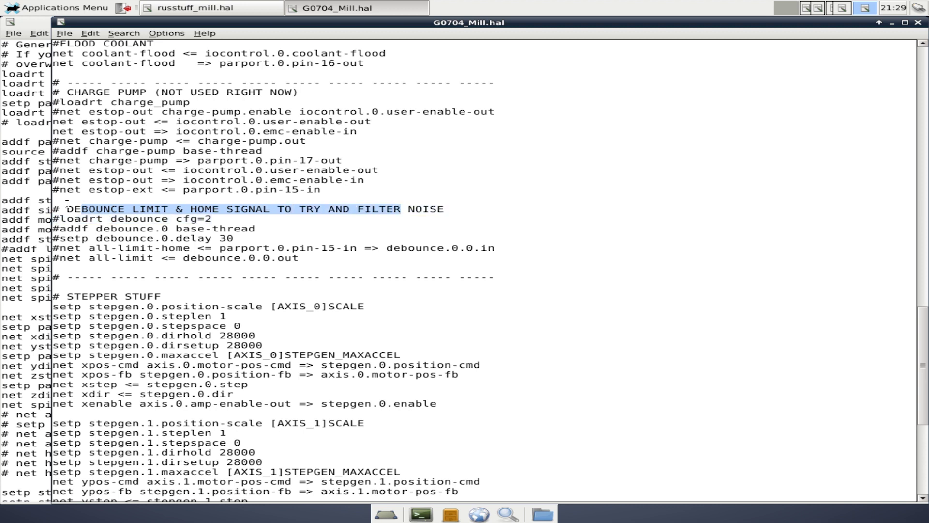
drag(54, 208, 454, 212)
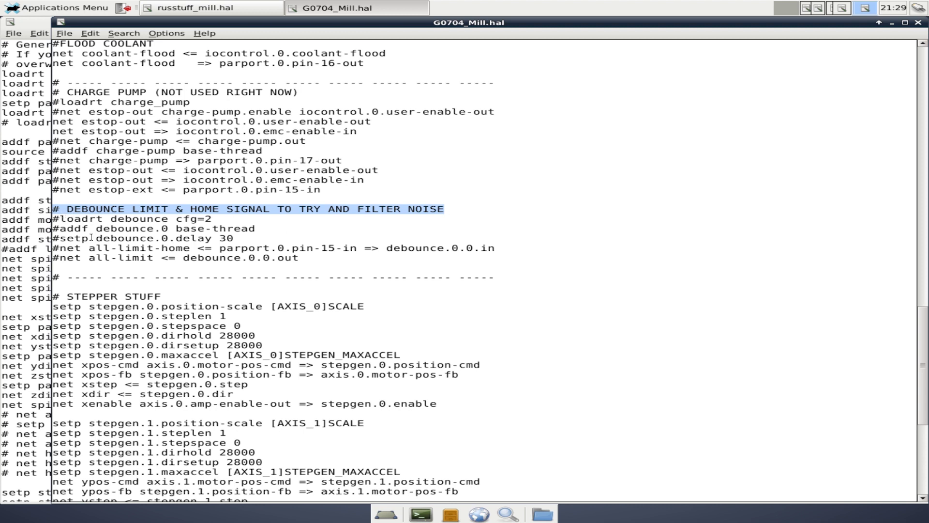
drag(53, 208, 503, 251)
click(513, 249)
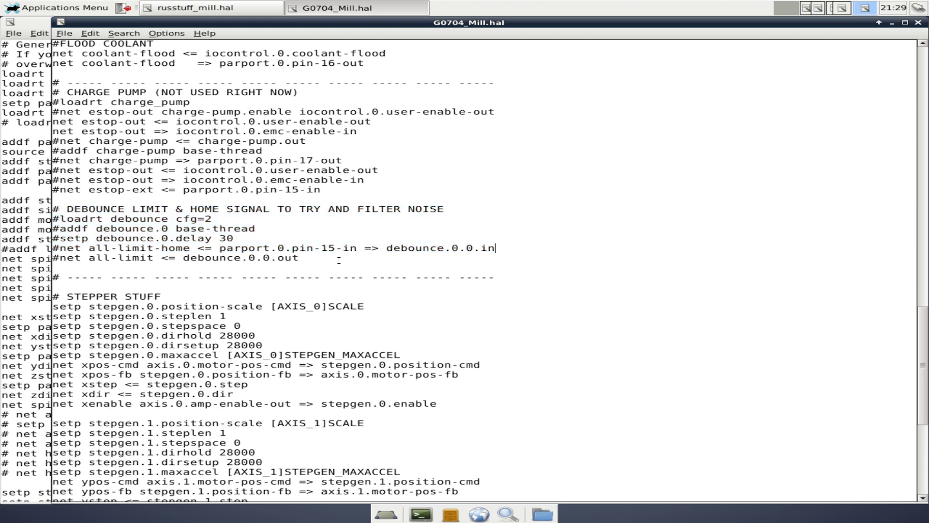
Review the stepper and tool change sections at the end of G0704_Mill.hal, and return to the first workspace.
scroll(339, 260, down, 2)
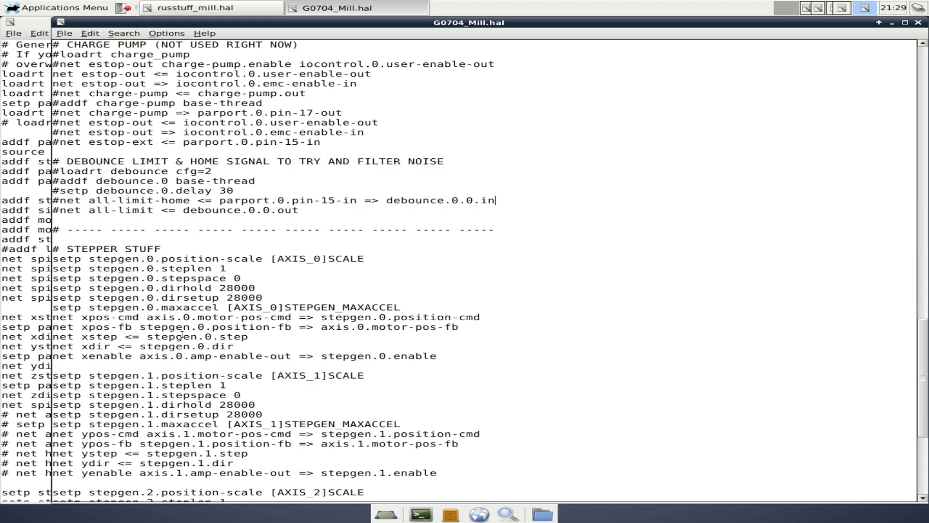
scroll(181, 334, down, 7)
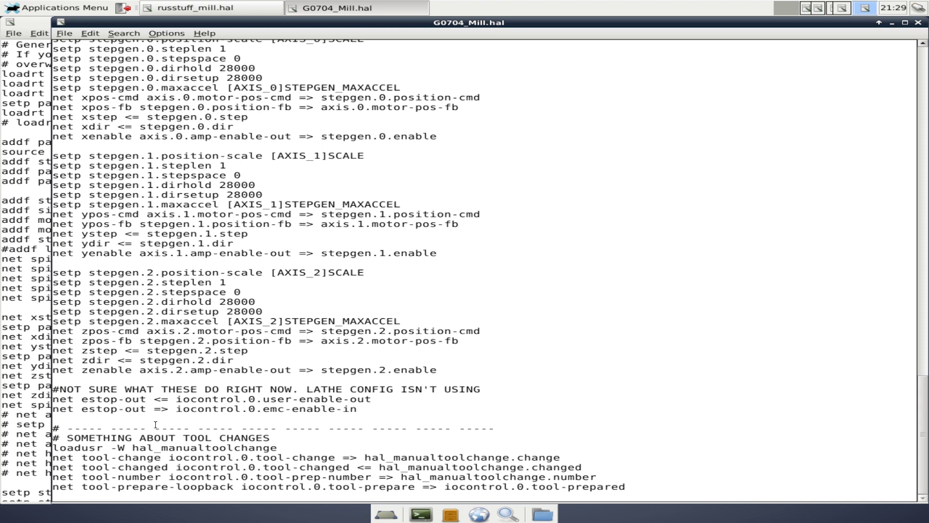
triple_click(274, 435)
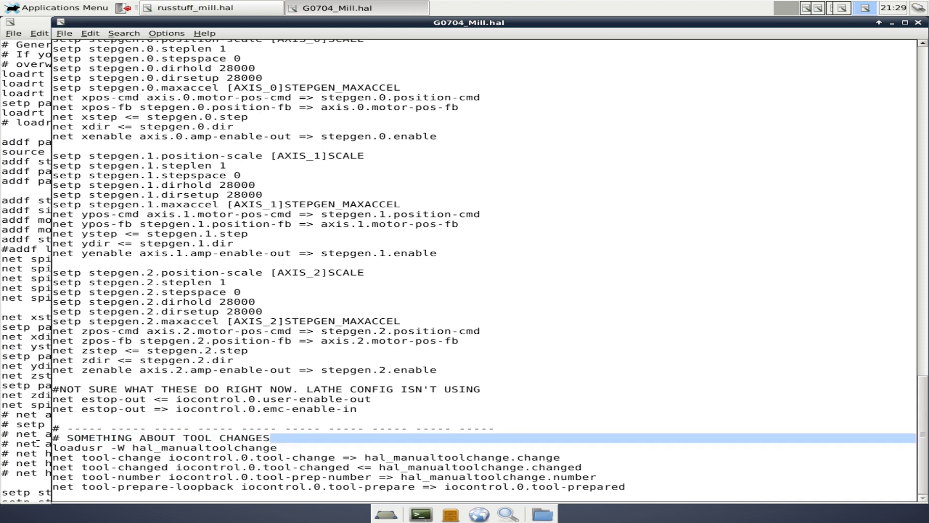
click(190, 428)
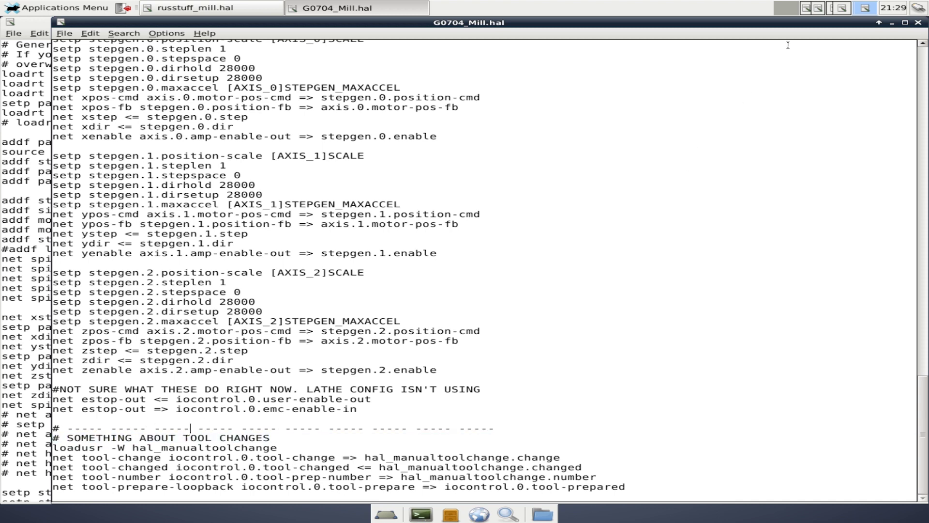
click(783, 9)
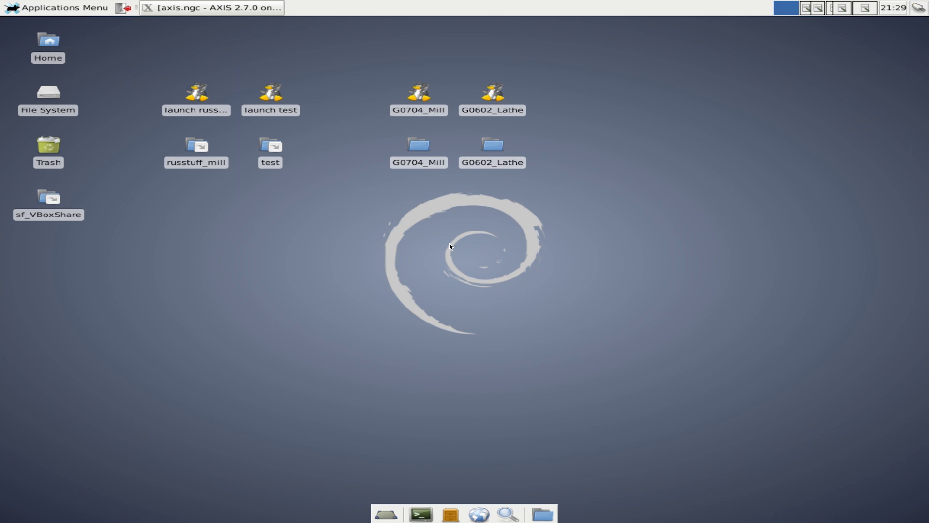